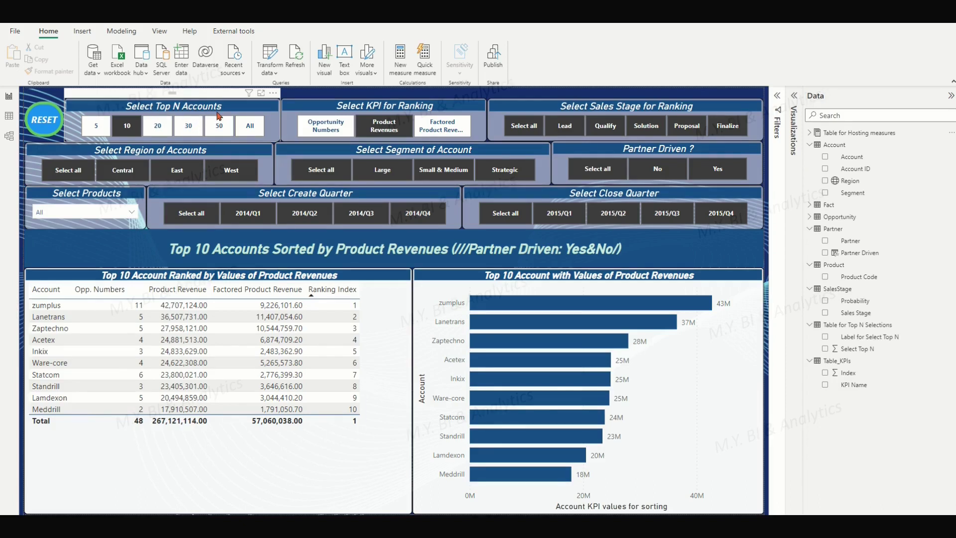
- Check the source fields of all seven slicers, then expand Table for Hosting measures
left_click(273, 127)
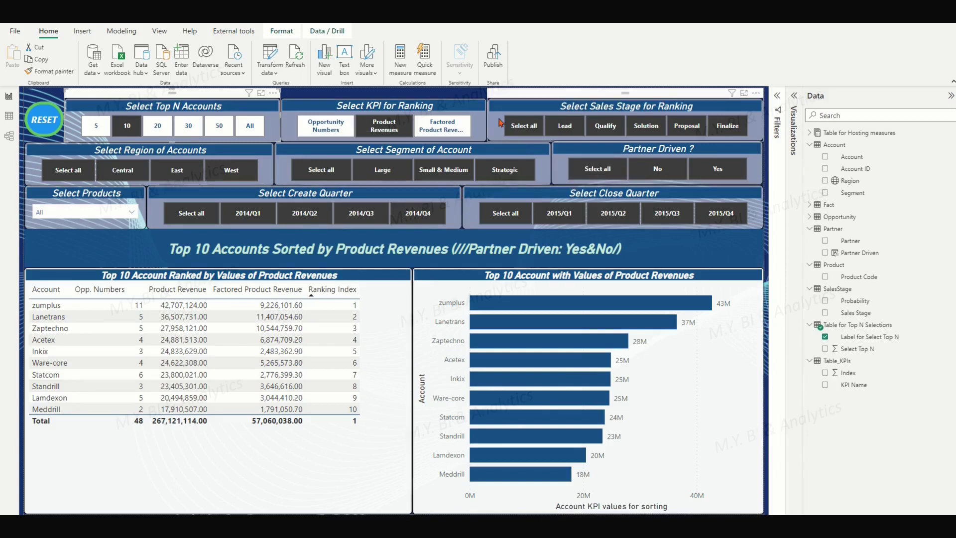
left_click(479, 123)
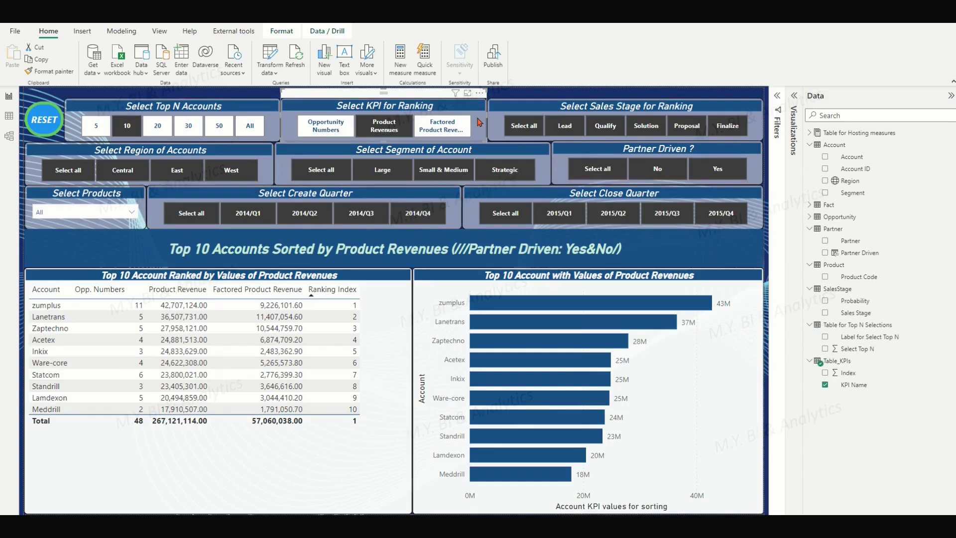
left_click(759, 129)
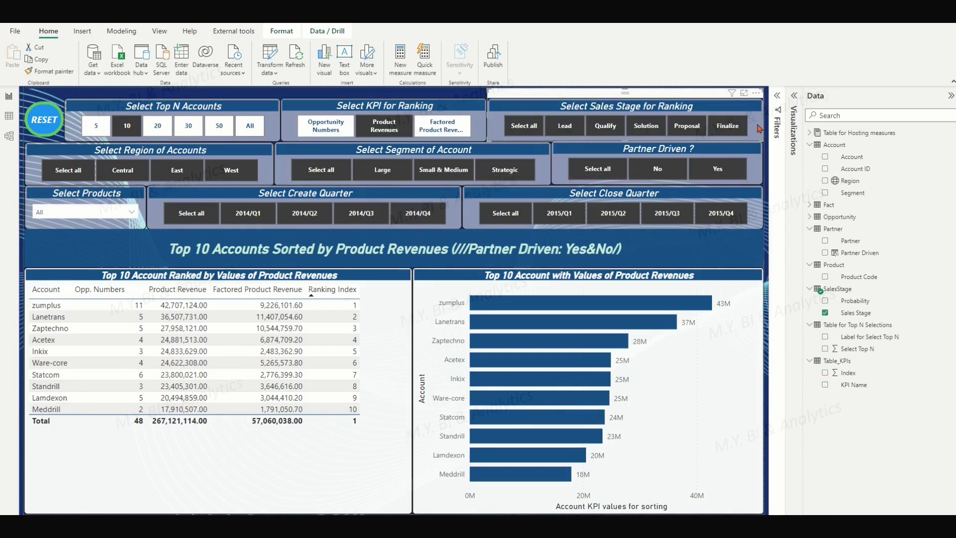
left_click(267, 169)
left_click(543, 172)
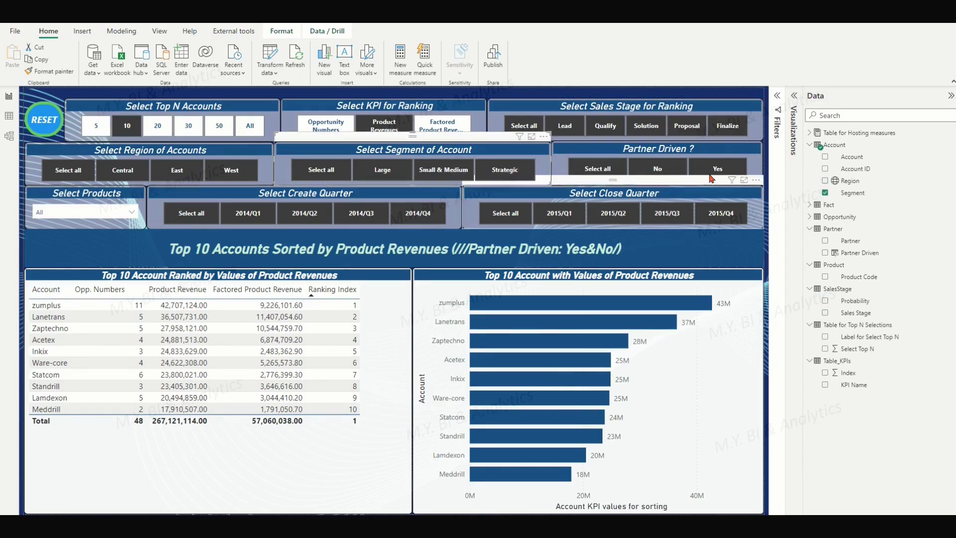
left_click(142, 211)
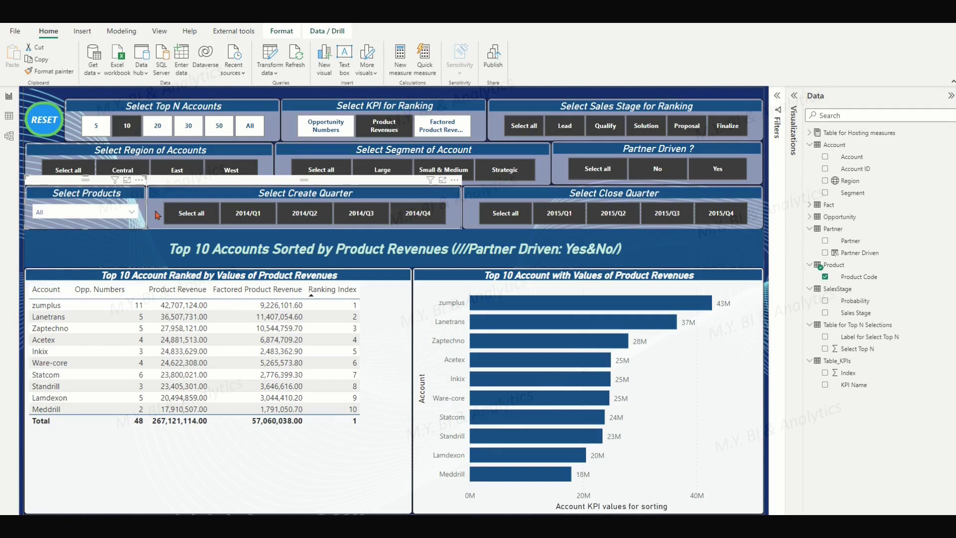
left_click(157, 214)
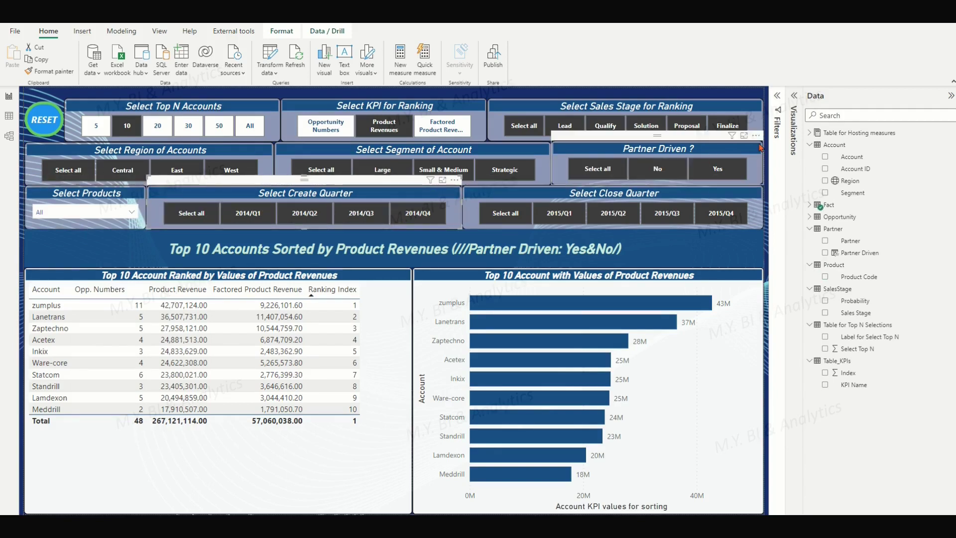
left_click(810, 134)
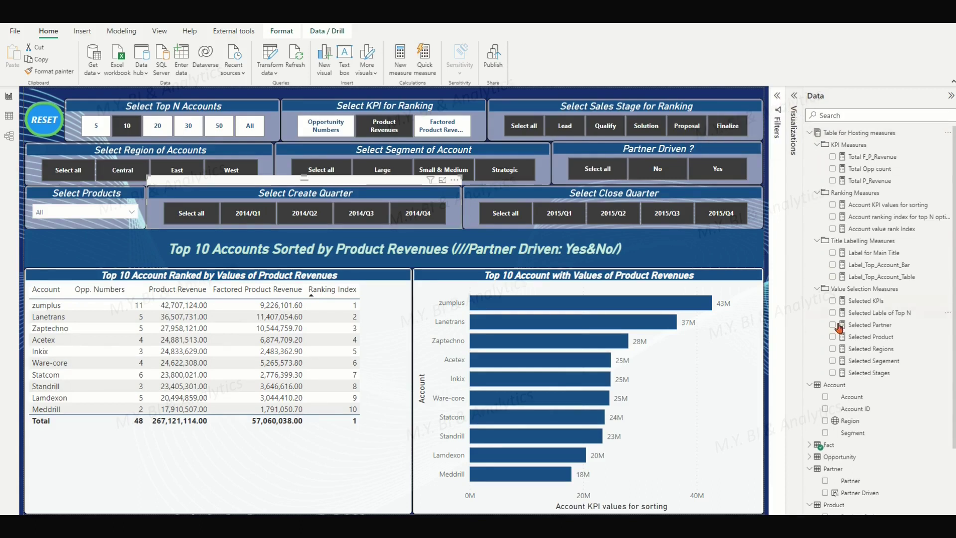
- Review the DAX of Selected Stages, Segement, Regions, Product and Partner measures
left_click(851, 373)
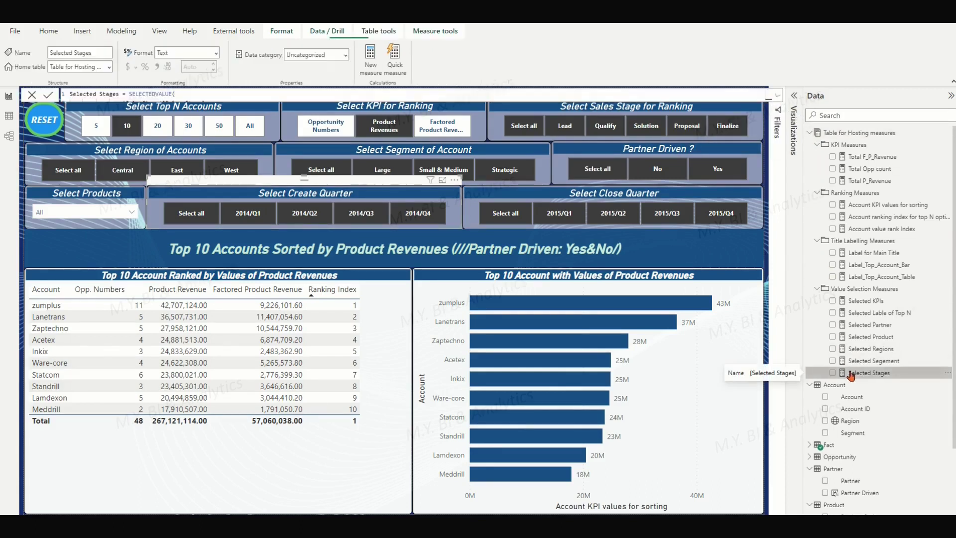
left_click(778, 97)
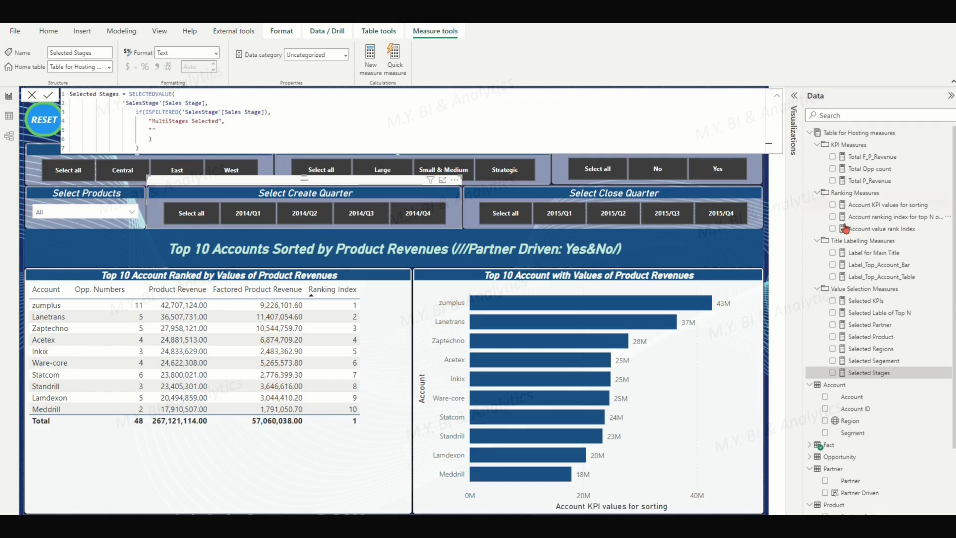
left_click(863, 361)
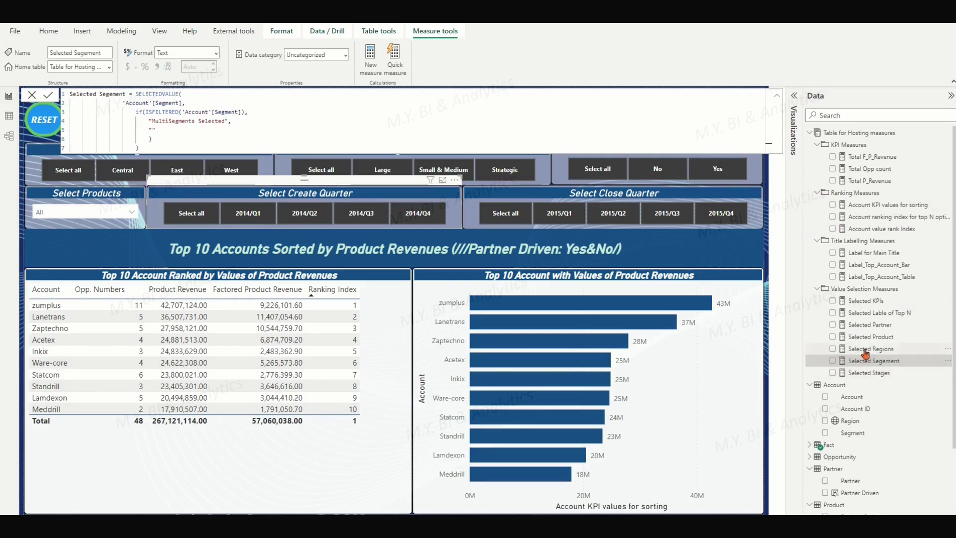
left_click(865, 350)
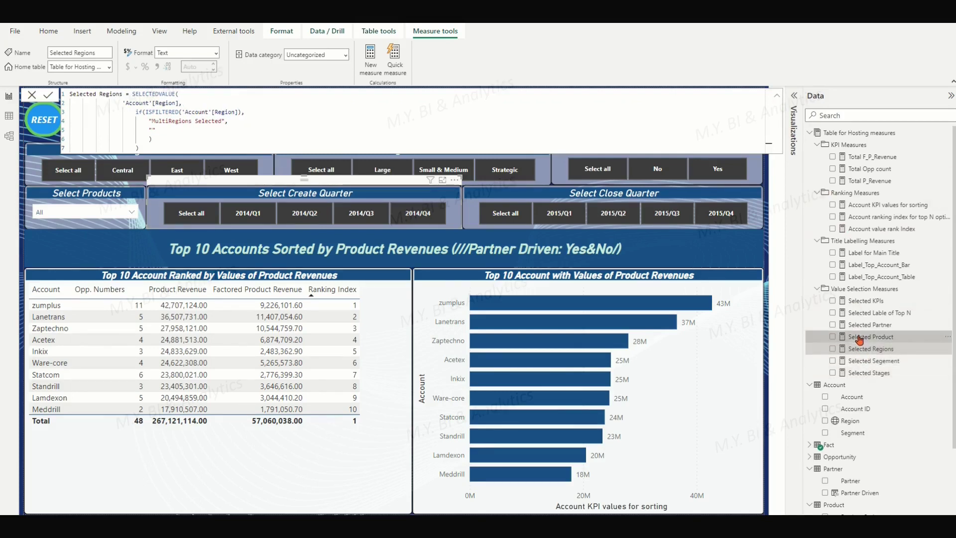
left_click(860, 338)
left_click(859, 325)
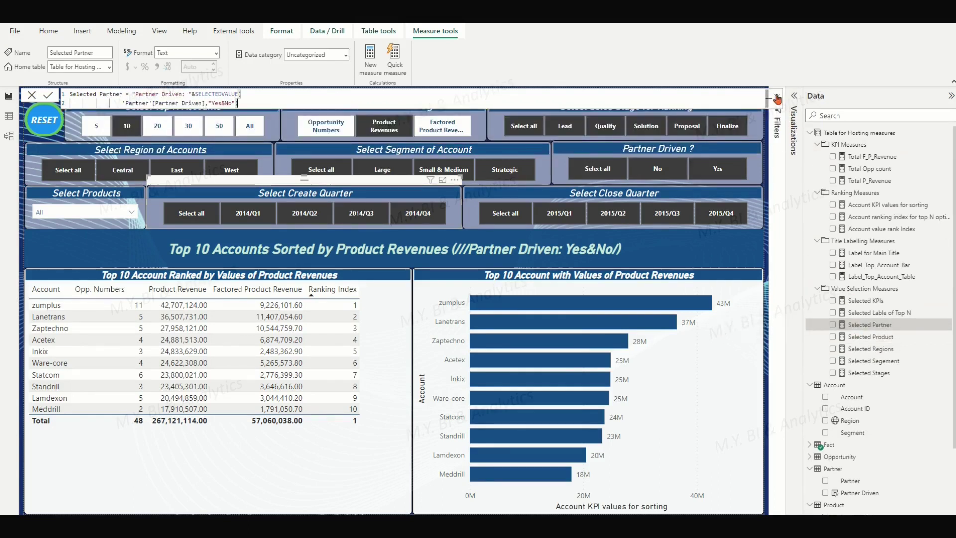
- Review the Label_Top_Account_Table, Label_Top_Account_Bar and Label for Main Title formulas
left_click(878, 278)
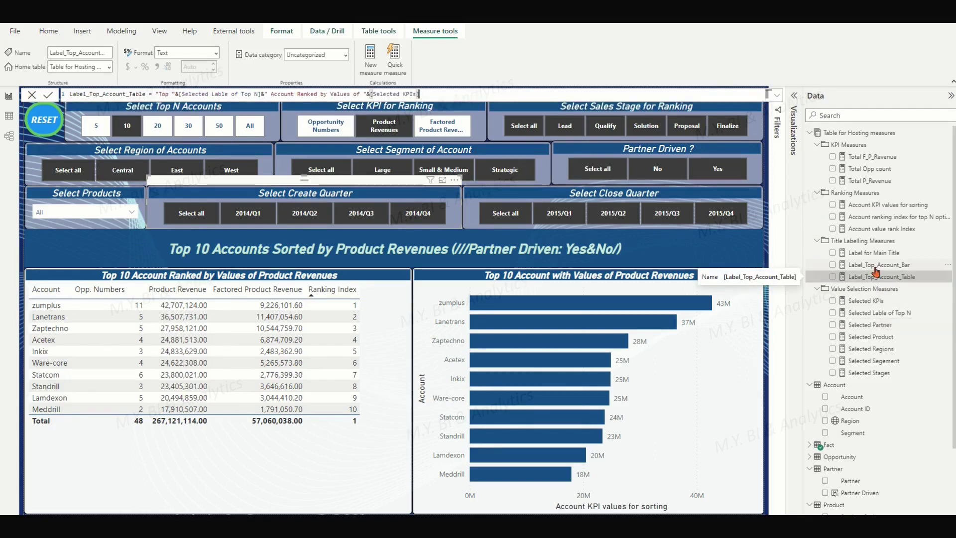
left_click(877, 265)
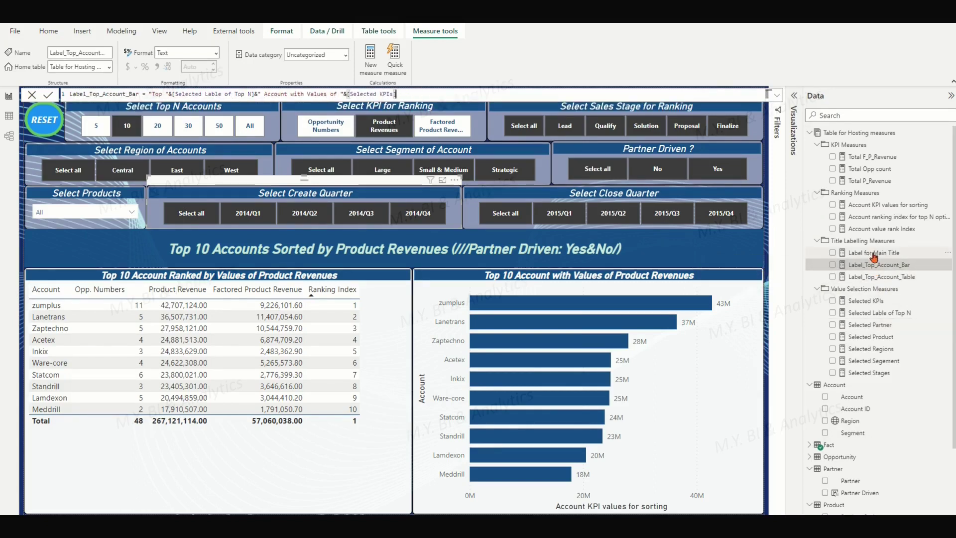
left_click(874, 254)
left_click(877, 267)
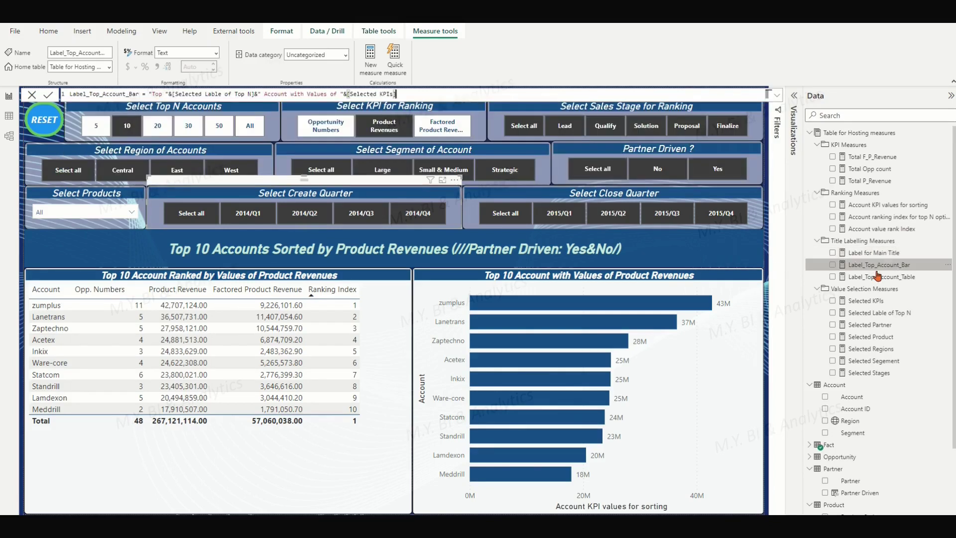
left_click(878, 280)
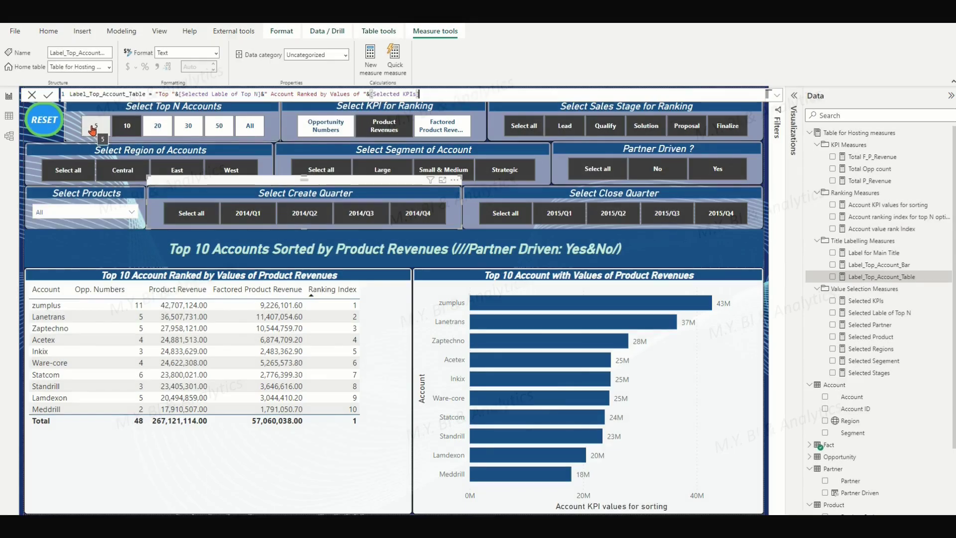
- Try Top 5, 10 and 20 and Factored Product Revenues, returning to Top 10
left_click(96, 129)
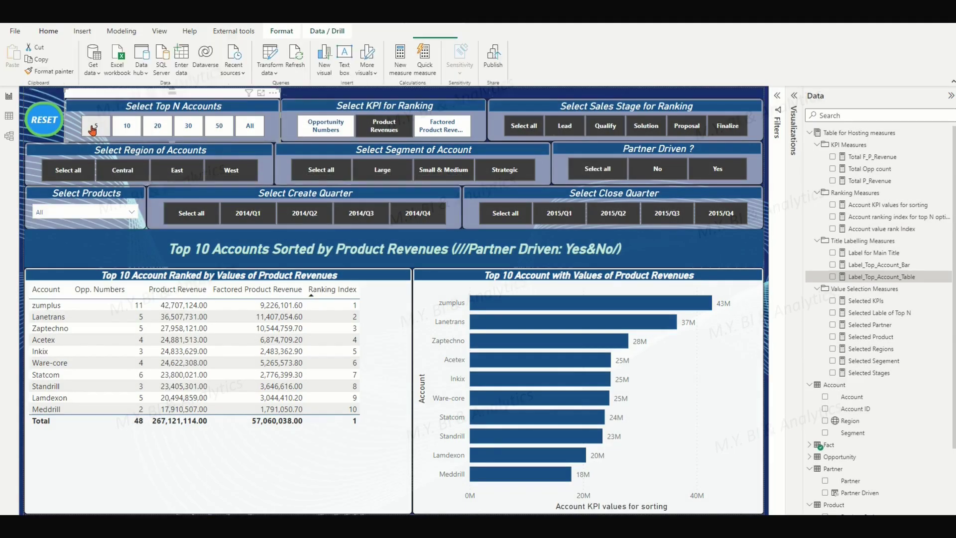
left_click(128, 130)
left_click(157, 130)
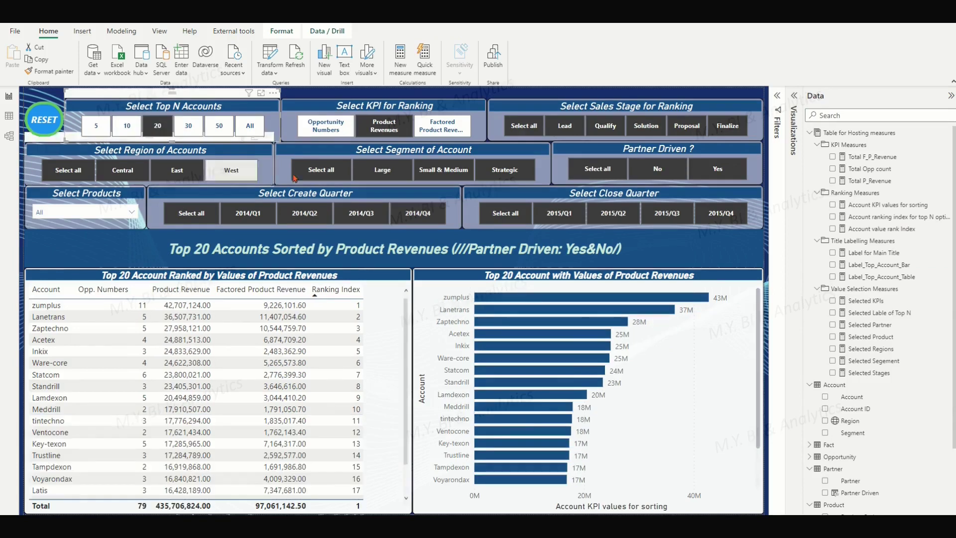
left_click(440, 131)
left_click(127, 127)
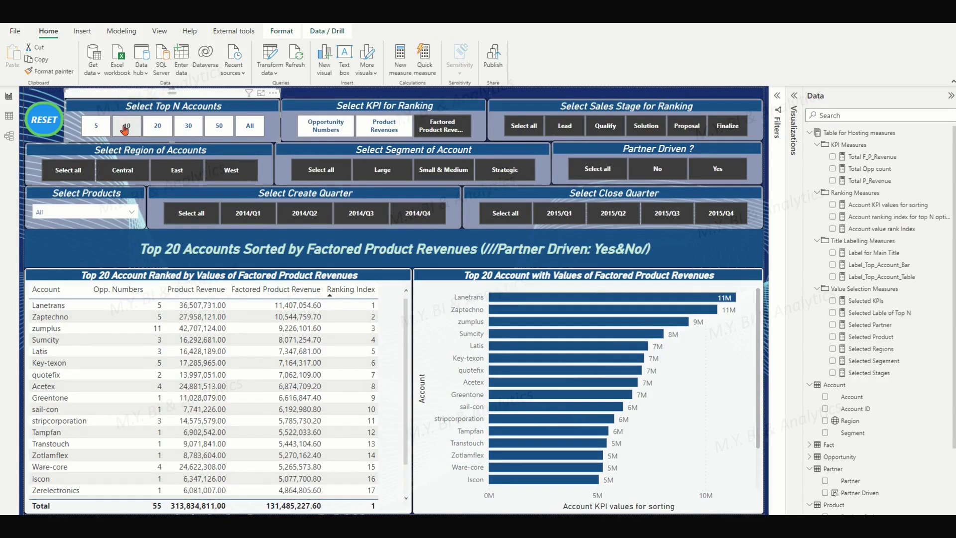
- Filter to Lead, Central and Small & Medium, then clear all slicers with RESET
left_click(559, 129)
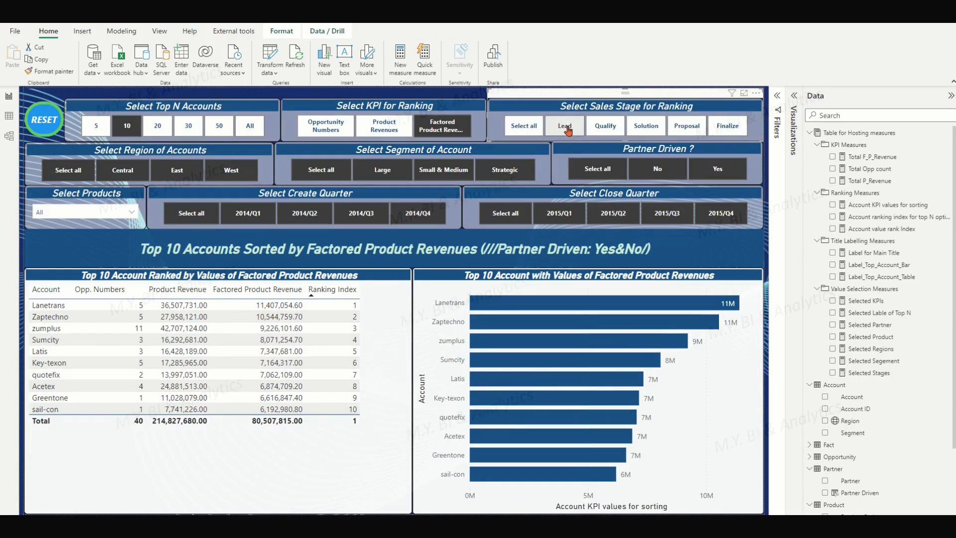
left_click(113, 173)
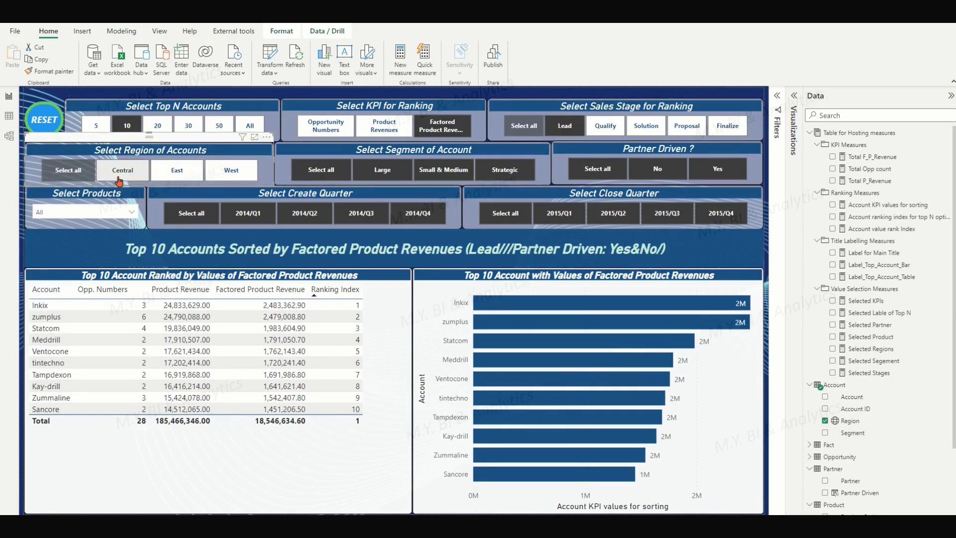
left_click(440, 175)
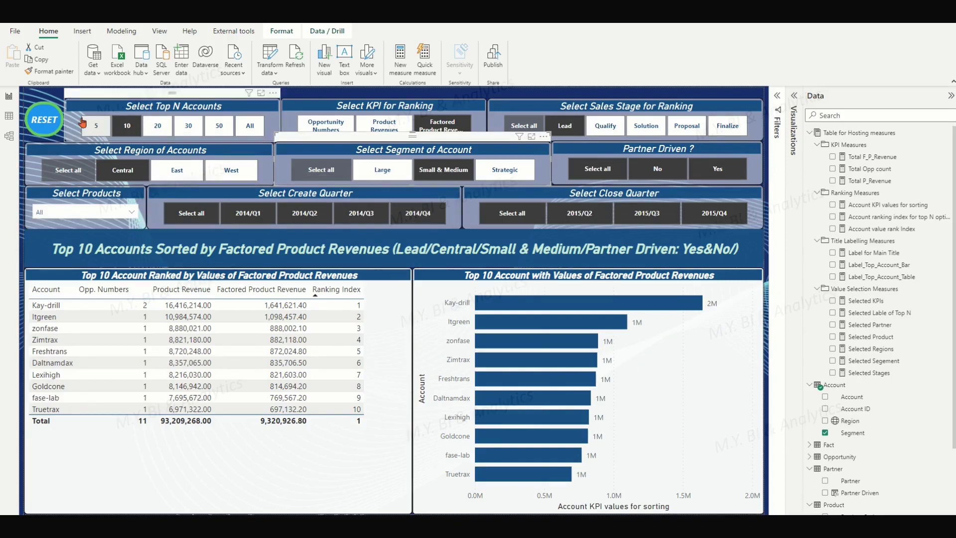
left_click(38, 124, "ctrl")
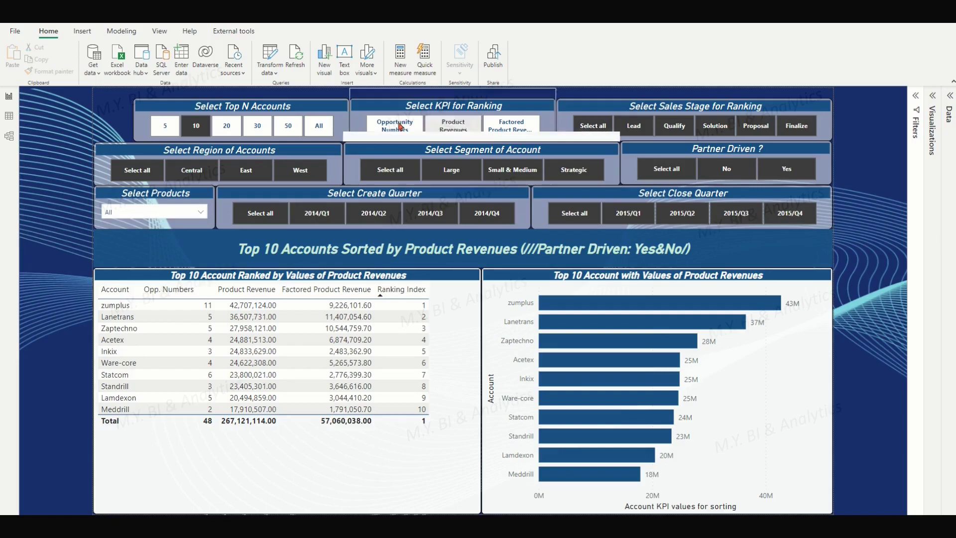
- Insert a rounded rectangle shape, shrunk to a small tile at the canvas's top-left corner
left_click(80, 34)
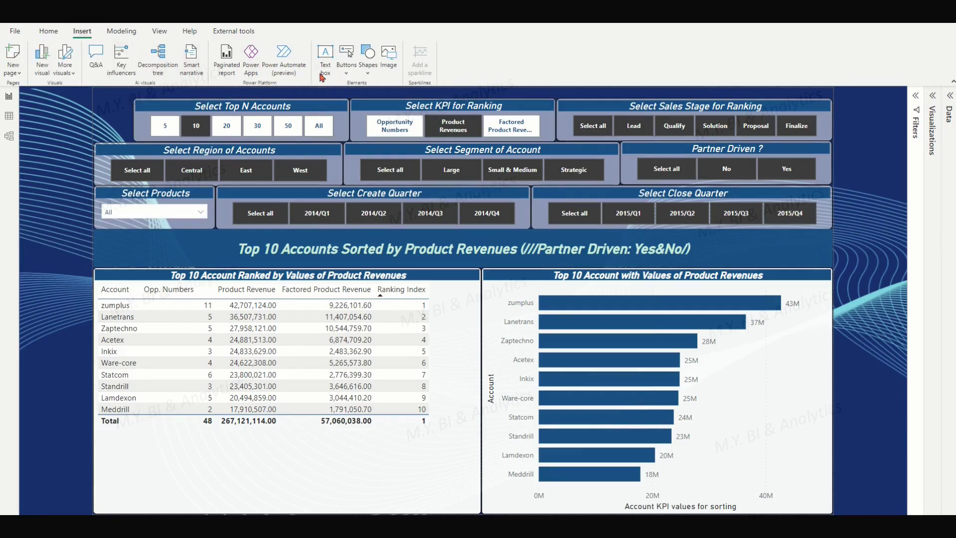
left_click(369, 65)
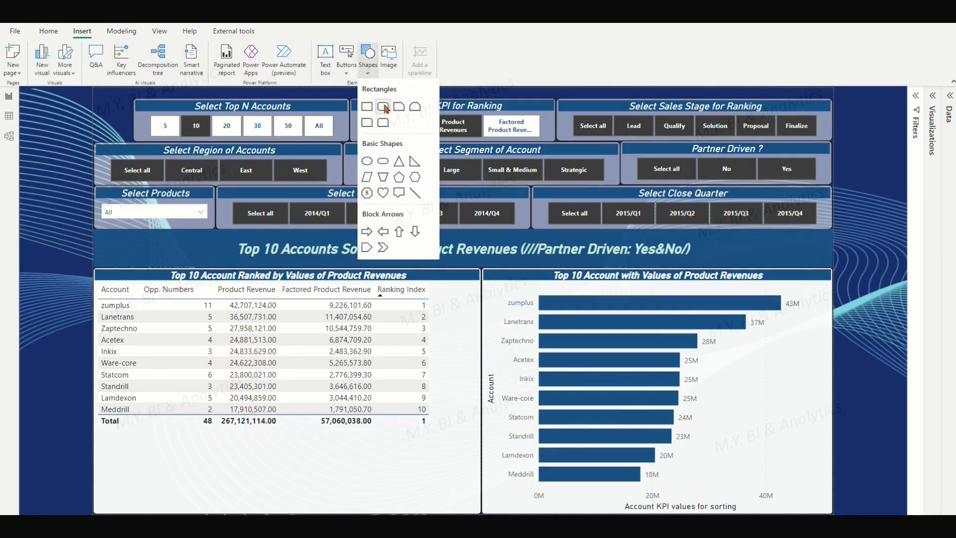
left_click(383, 107)
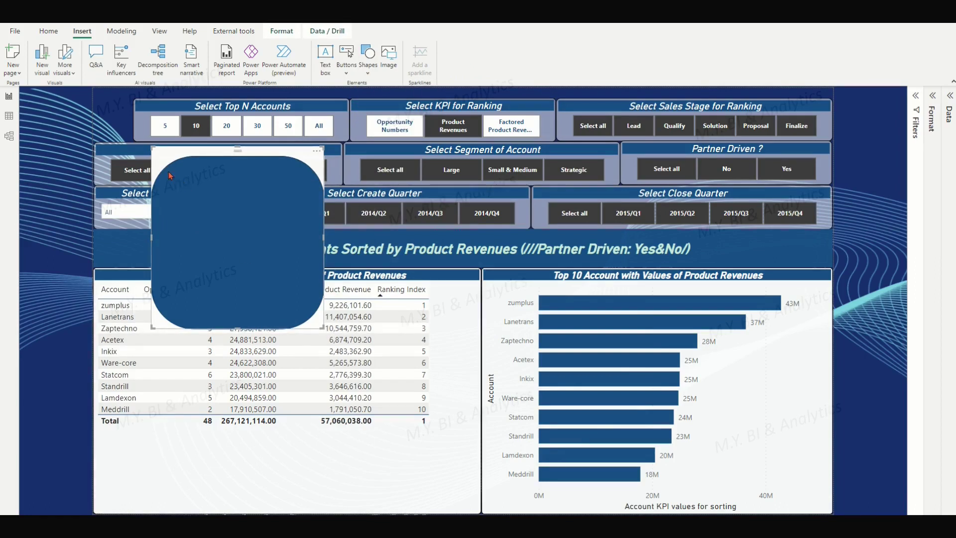
left_click_drag(170, 176, 112, 118)
left_click_drag(264, 269, 133, 141)
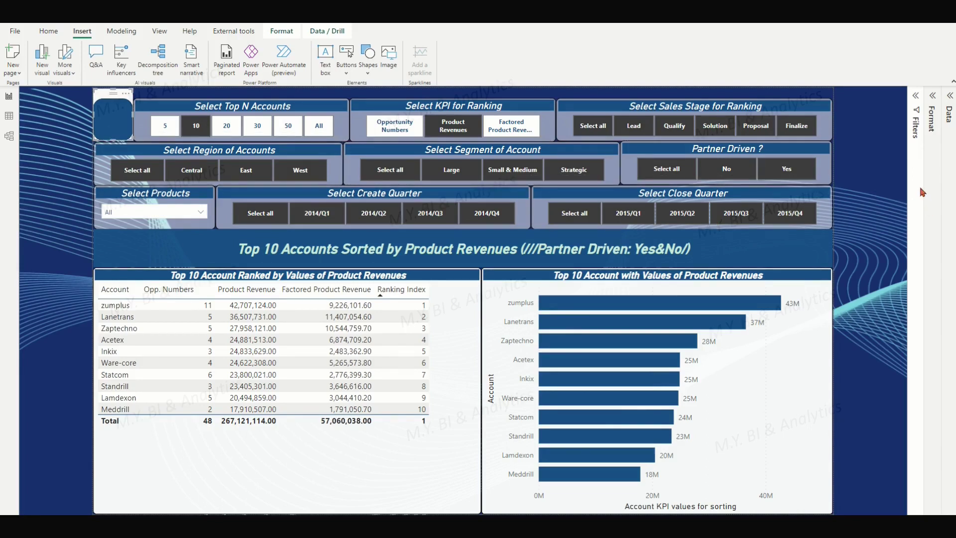
left_click(934, 97)
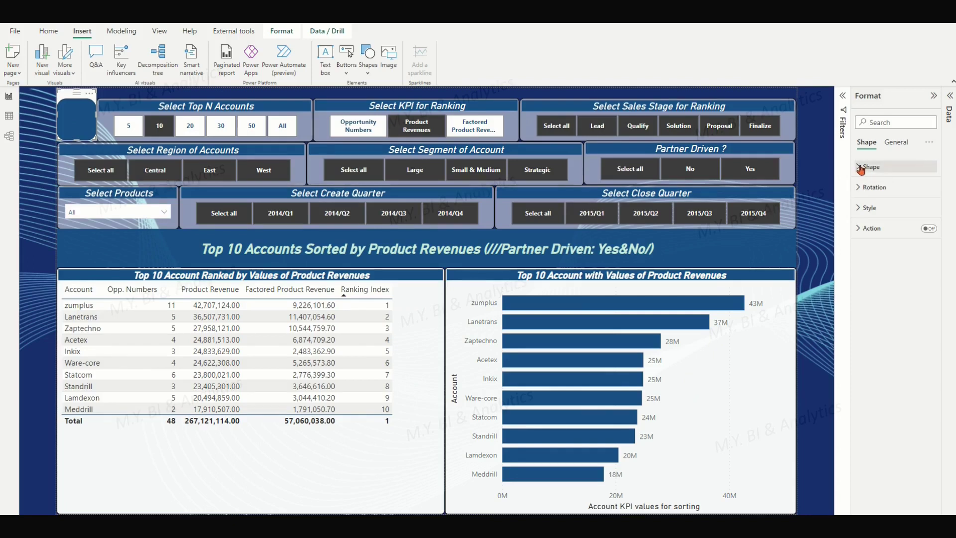
- Round the shape's corners to 50% and fill it with theme blue
left_click(861, 168)
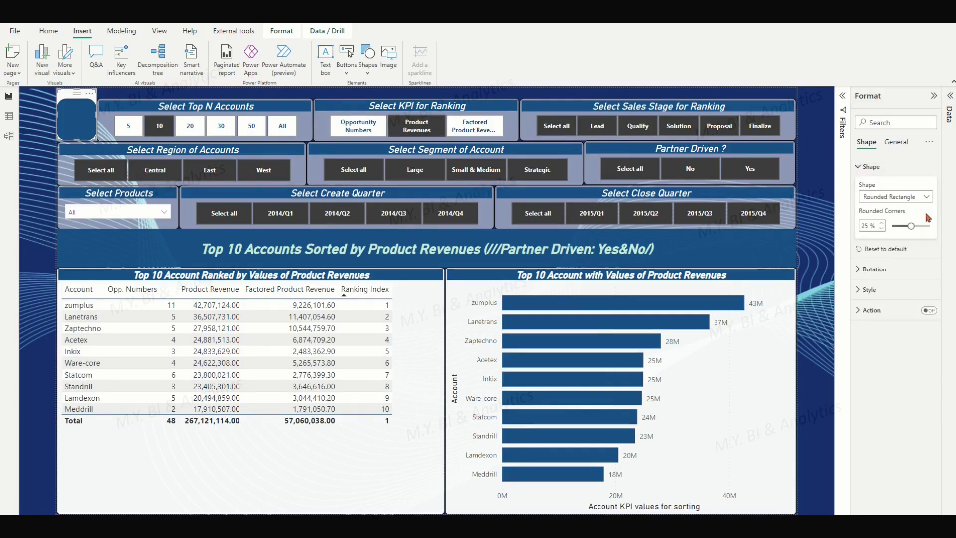
left_click_drag(911, 228, 936, 232)
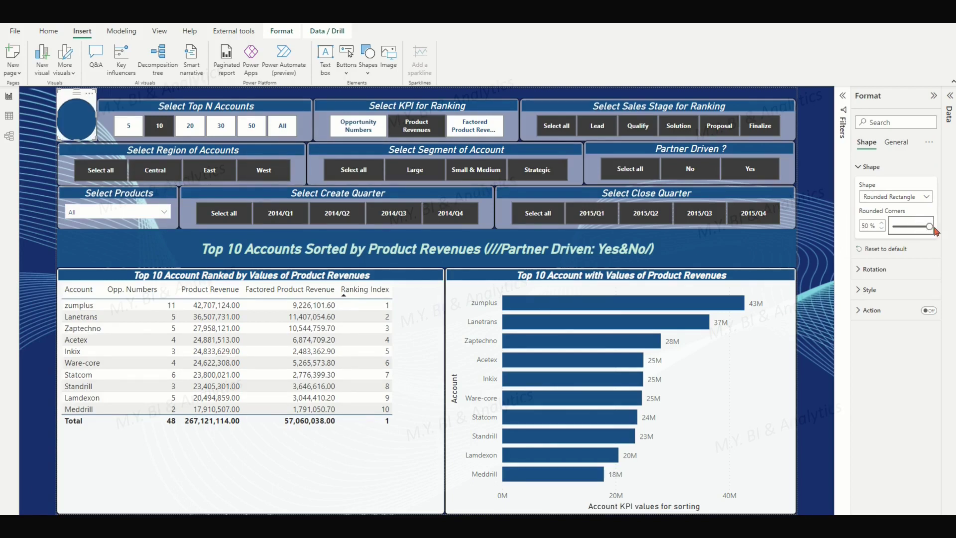
left_click(861, 294)
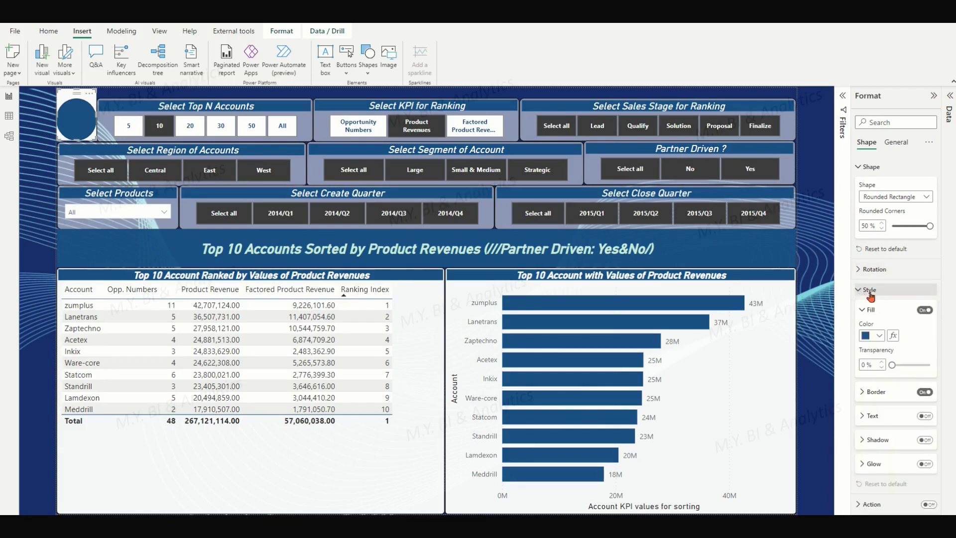
left_click(880, 337)
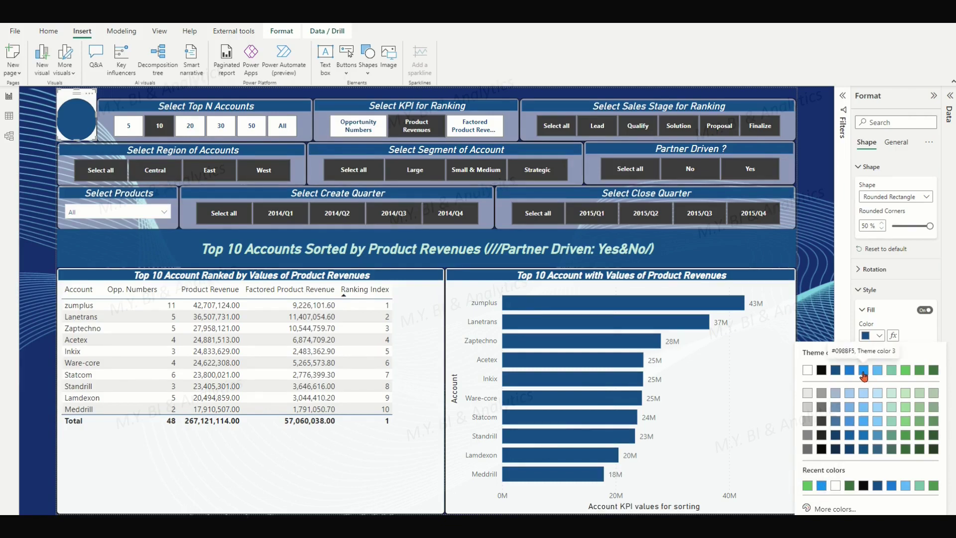
left_click(864, 371)
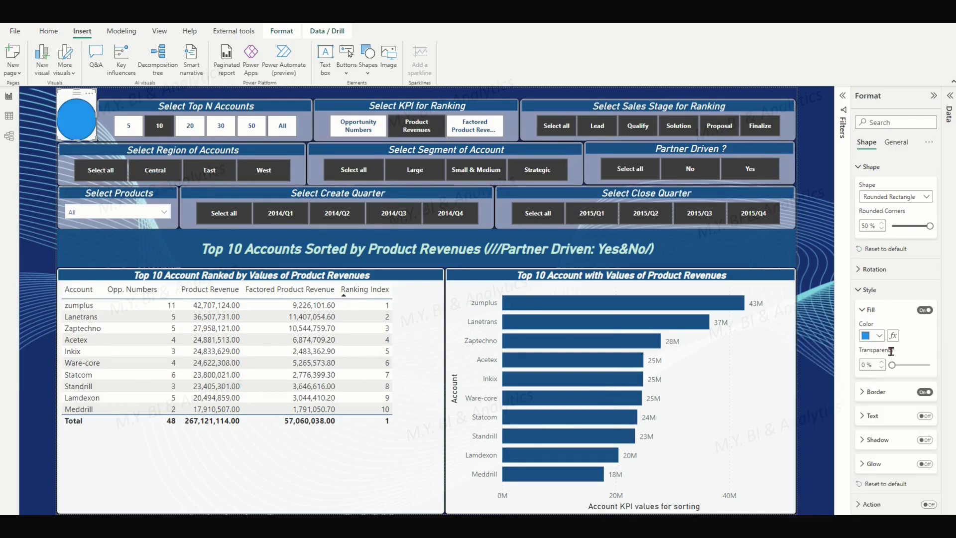
- Give the circle a green border 5 px wide
left_click(863, 392)
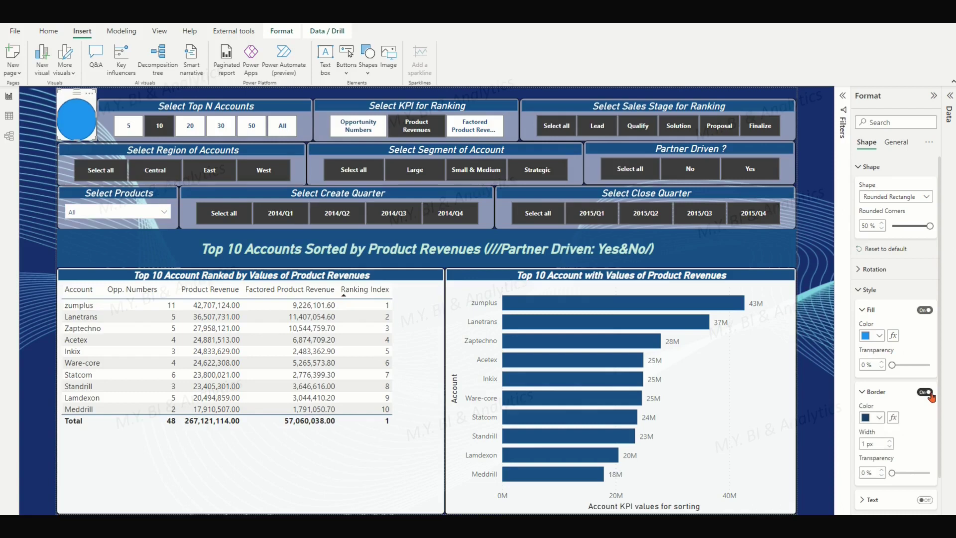
left_click(879, 419)
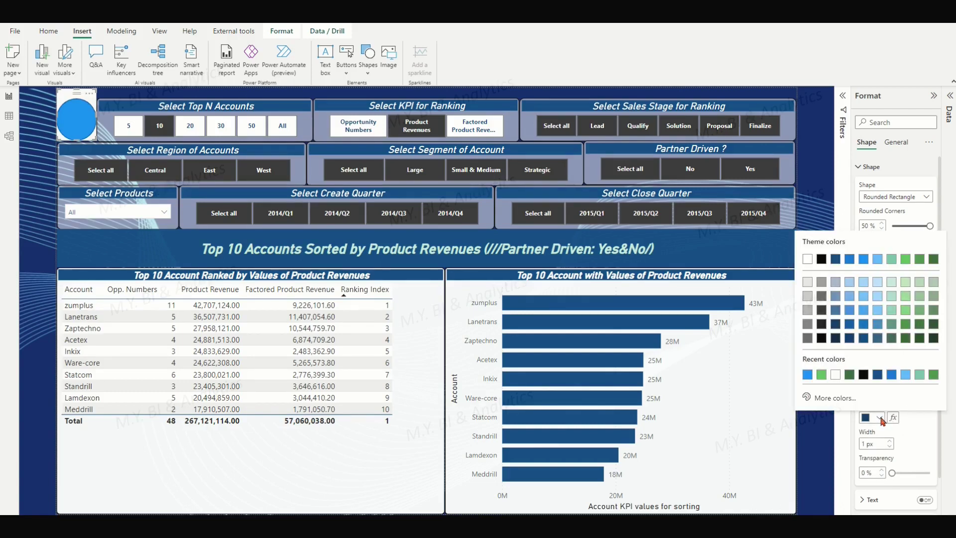
left_click(821, 374)
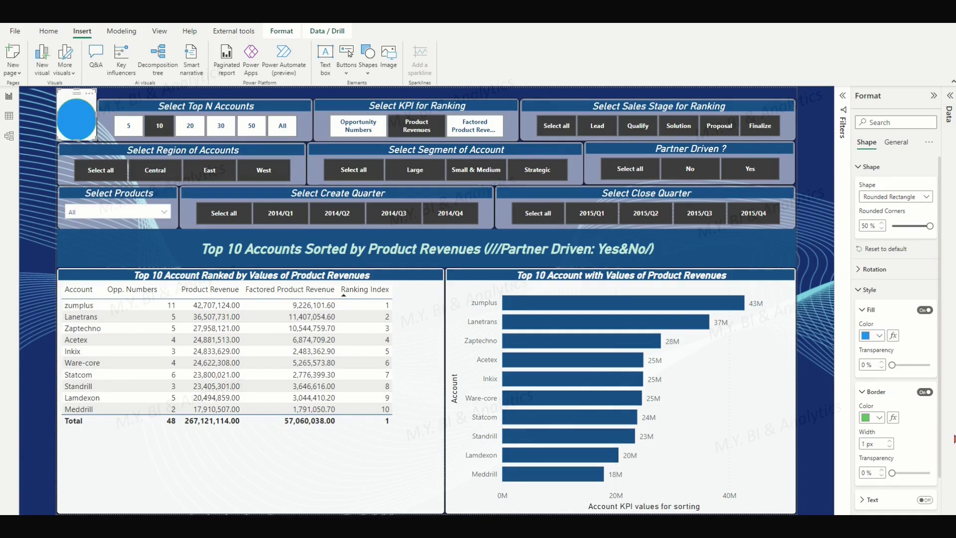
type("5")
- Turn on the circle's text and label it RESET in bold, 12-point font
scroll(865, 441, "down", 2)
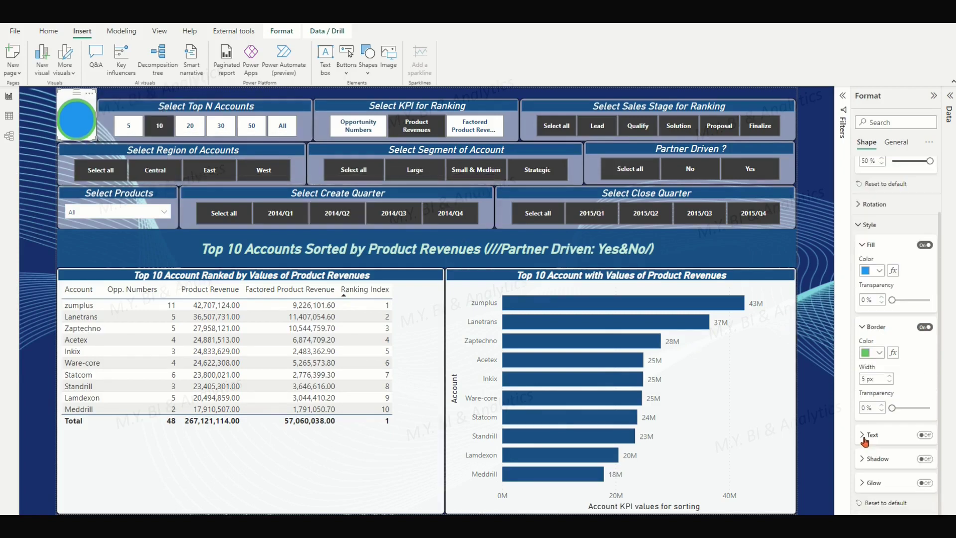
left_click(864, 436)
scroll(919, 422, "down", 2)
left_click(928, 380)
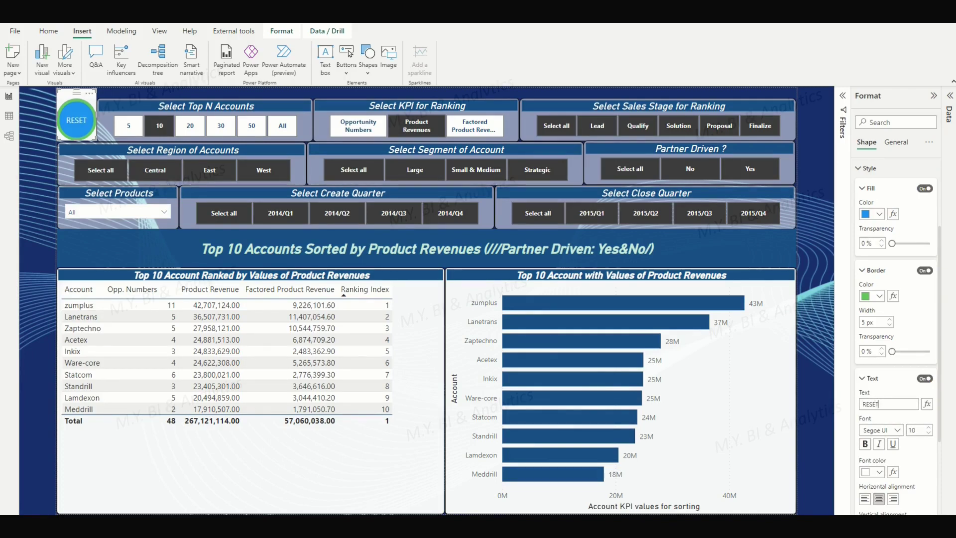
scroll(910, 457, "down", 3)
left_click(865, 331)
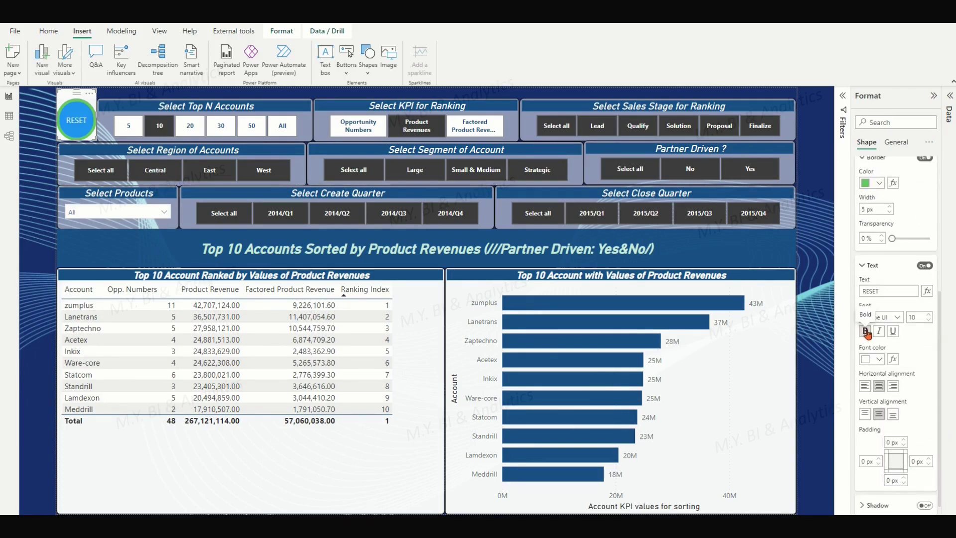
left_click(929, 314)
left_click(929, 315)
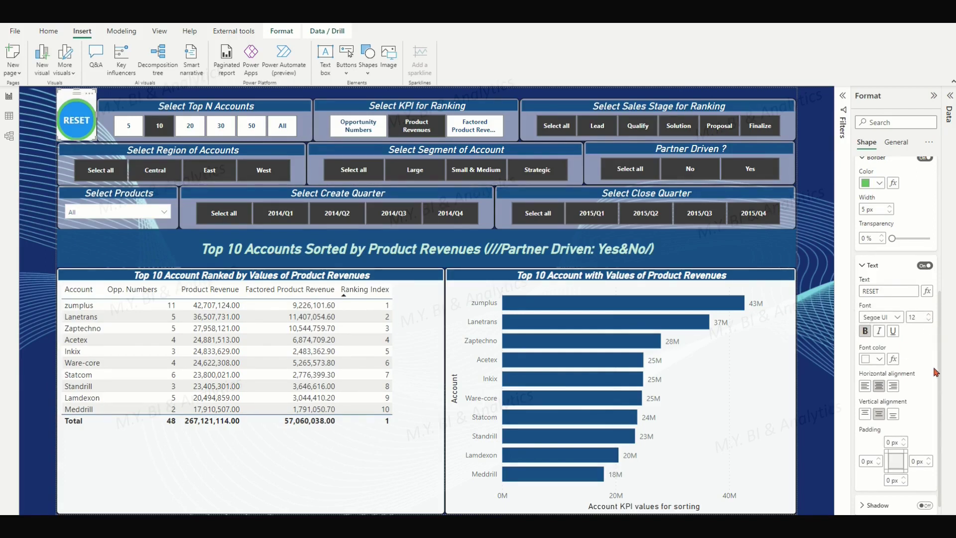
scroll(926, 379, "down", 1)
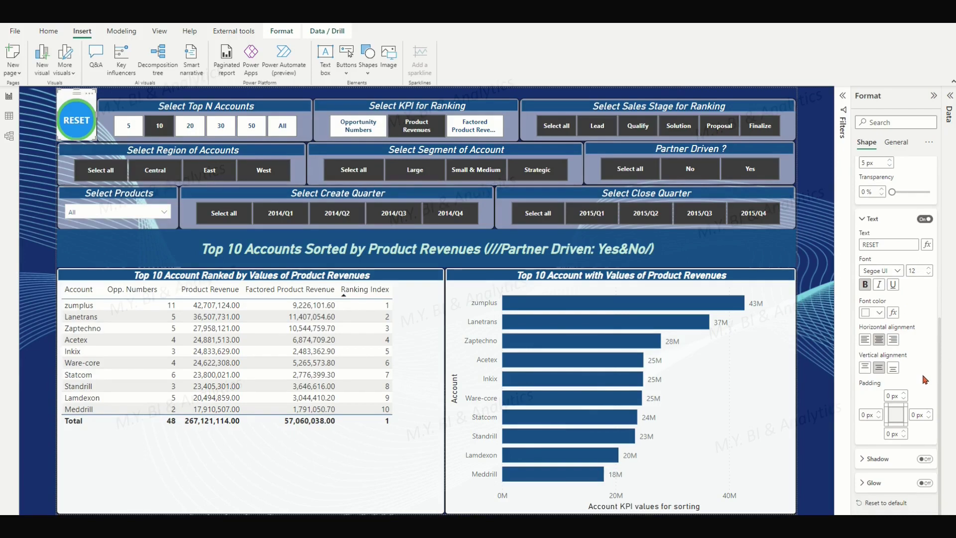
left_click(897, 143)
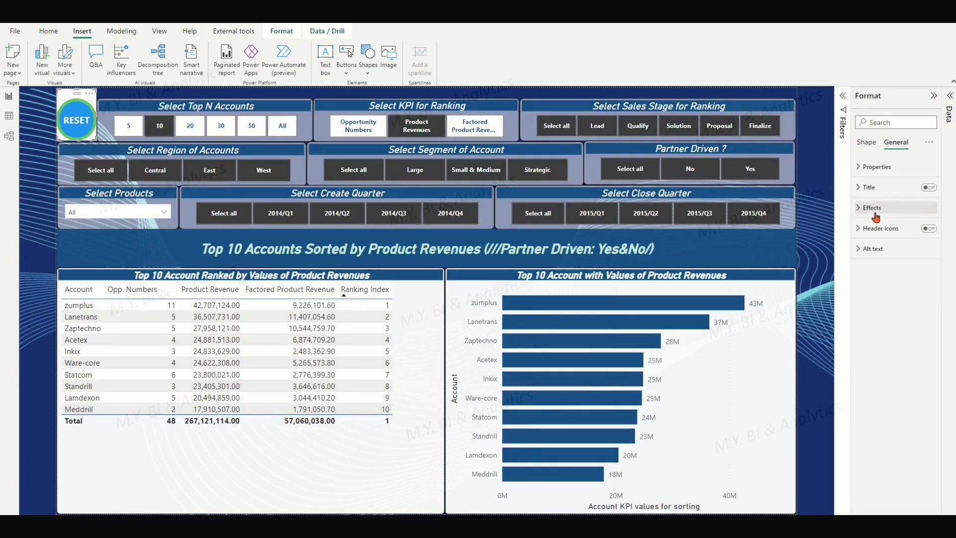
- Turn on the RESET visual's background and set its transparency to 100%
left_click(859, 208)
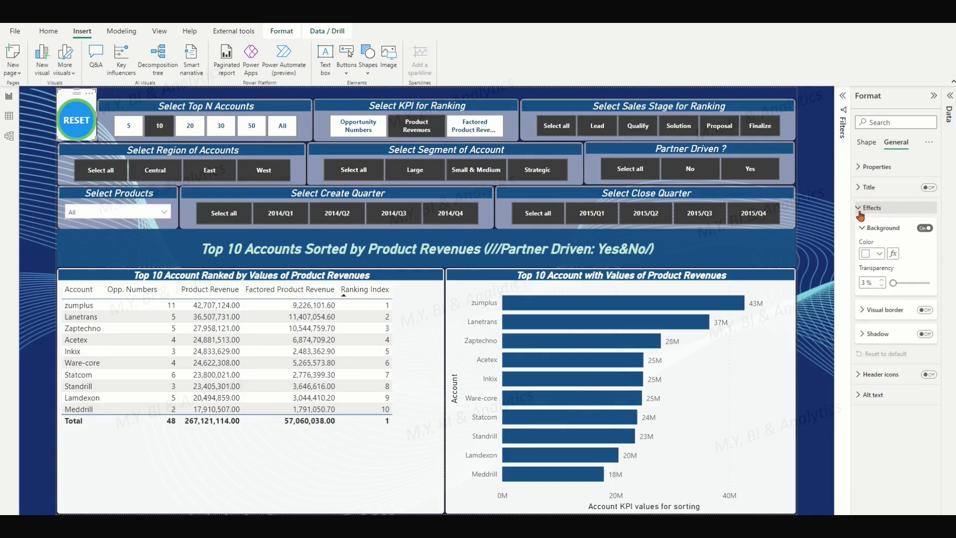
left_click(927, 230)
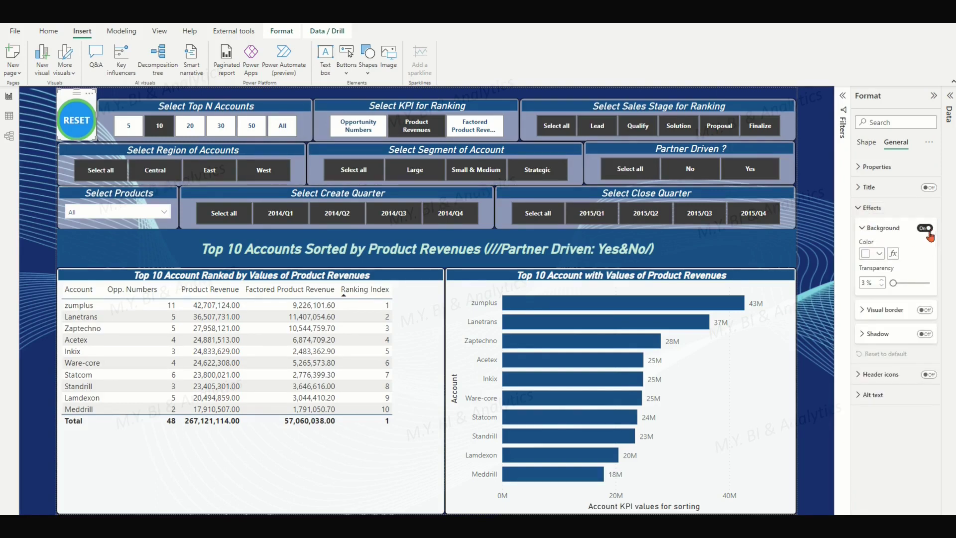
left_click_drag(893, 283, 939, 289)
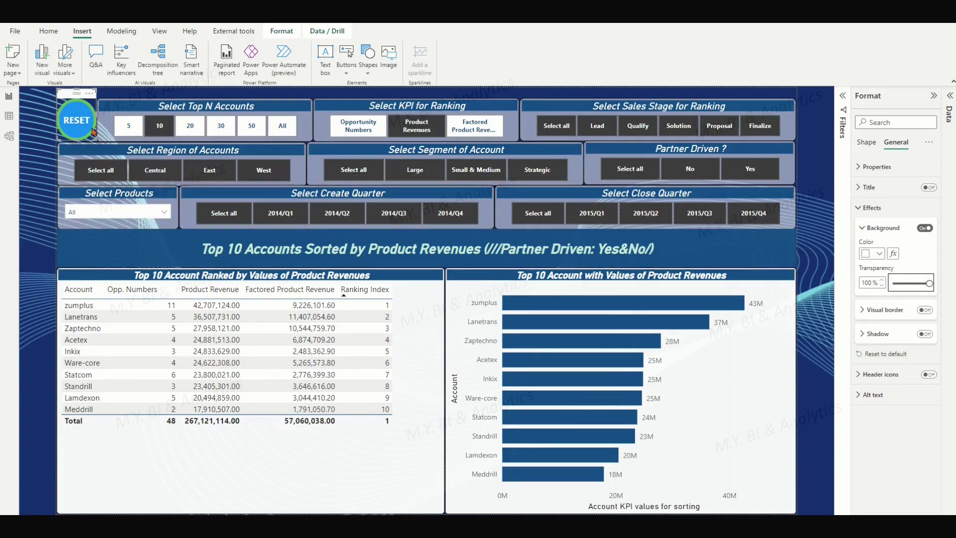
left_click(817, 116)
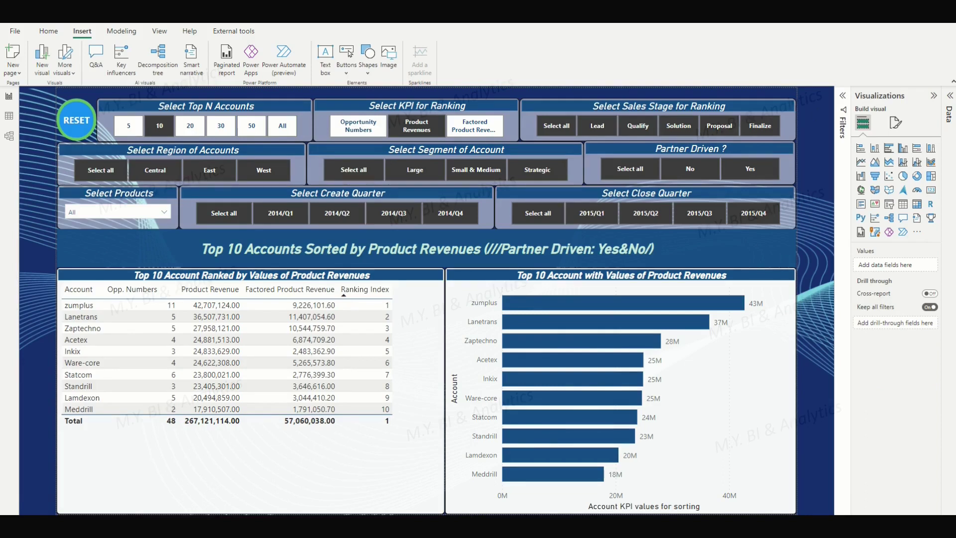
- Collapse the Visualizations pane and show the View ribbon
left_click(204, 107)
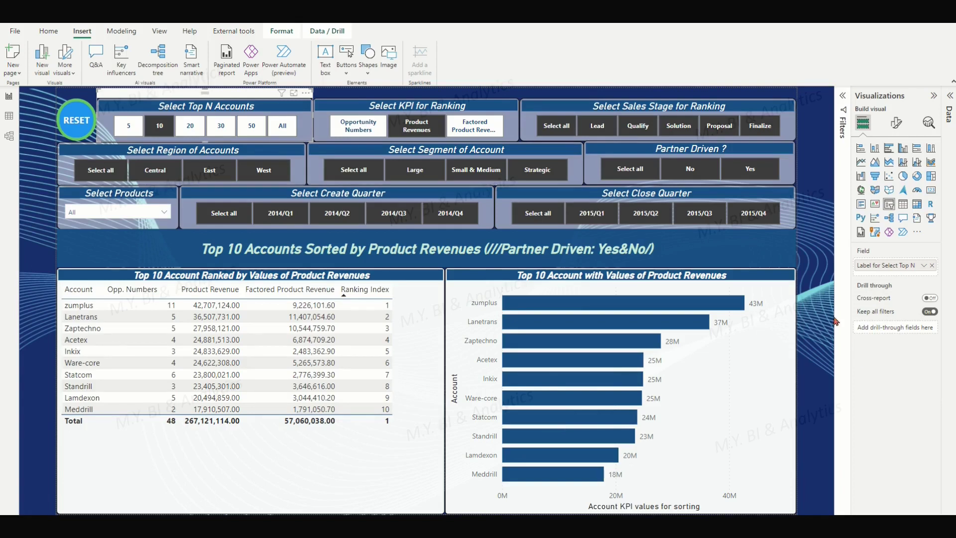
left_click(934, 98)
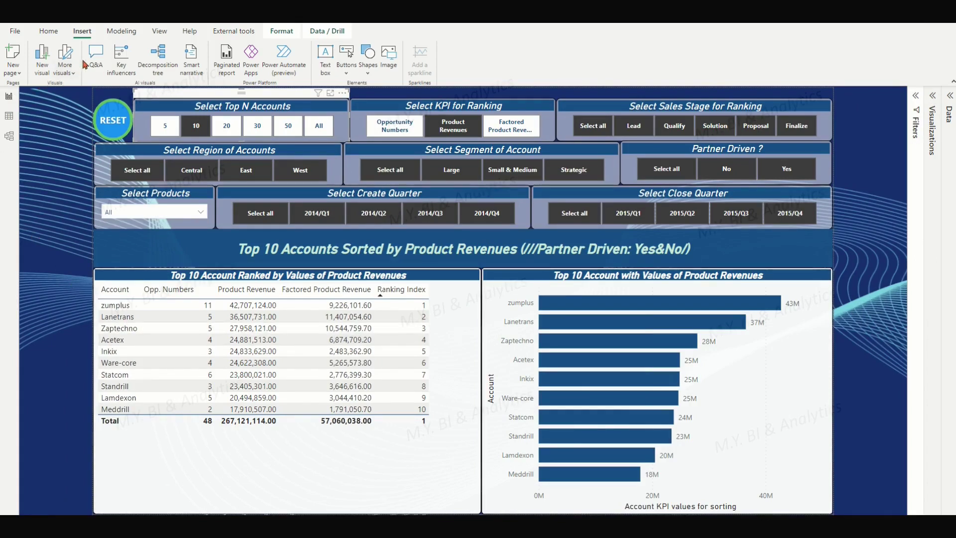
left_click(159, 32)
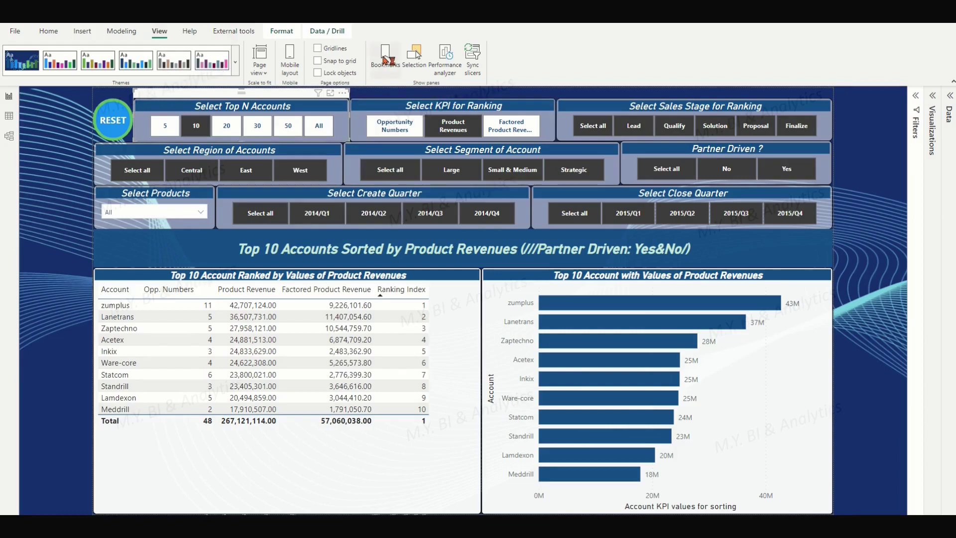
- Delete the existing Default Page bookmark from the Bookmarks pane
left_click(385, 58)
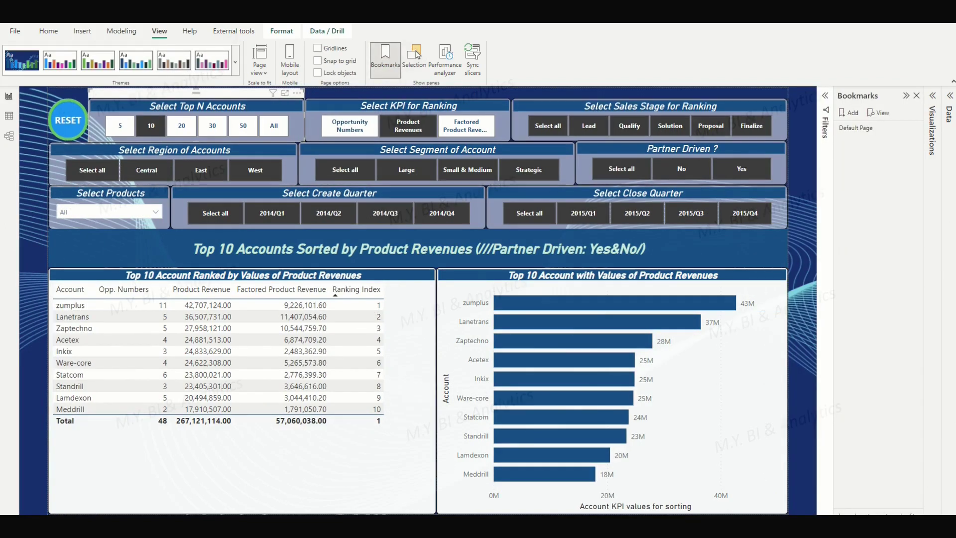
left_click(910, 128)
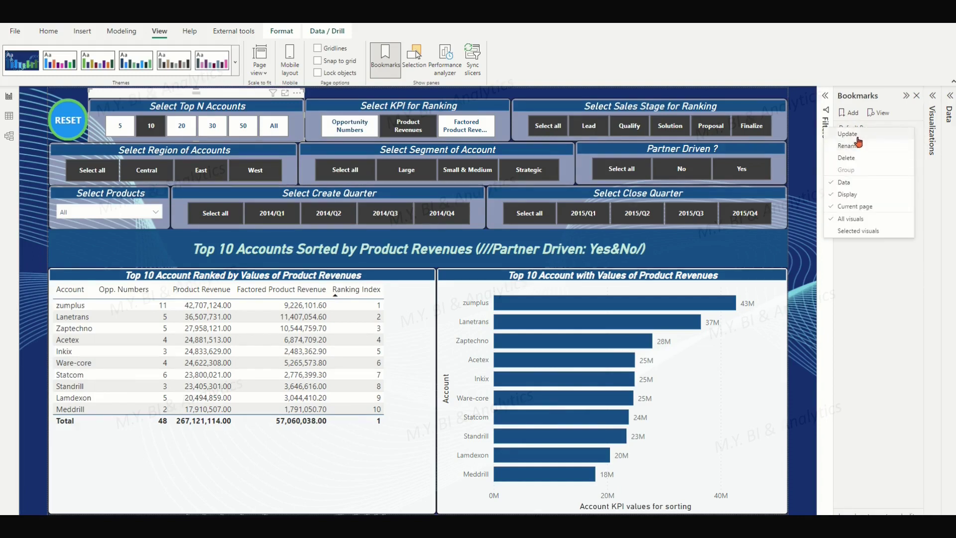
left_click(854, 158)
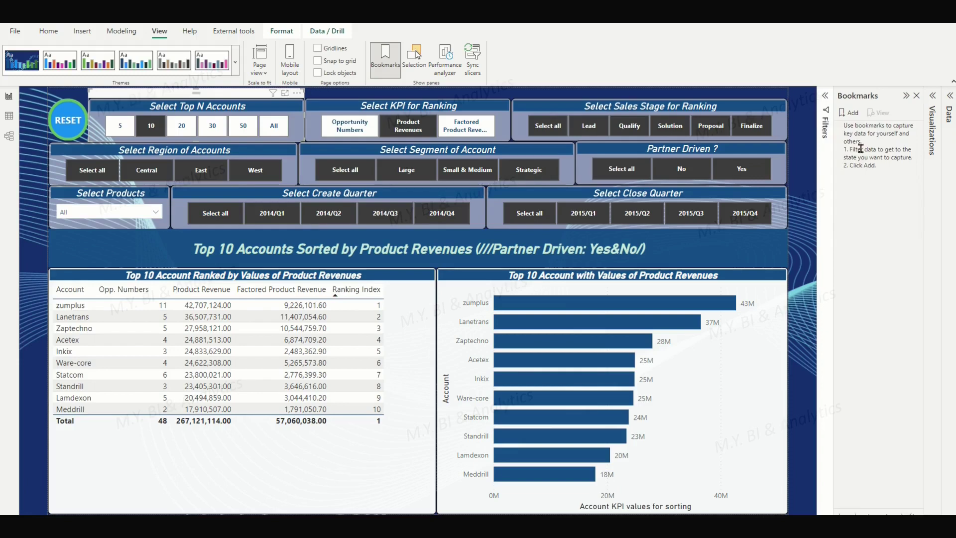
- Add a new bookmark named 'Default Page' and update it with the unfiltered Top 10 state
left_click(850, 114)
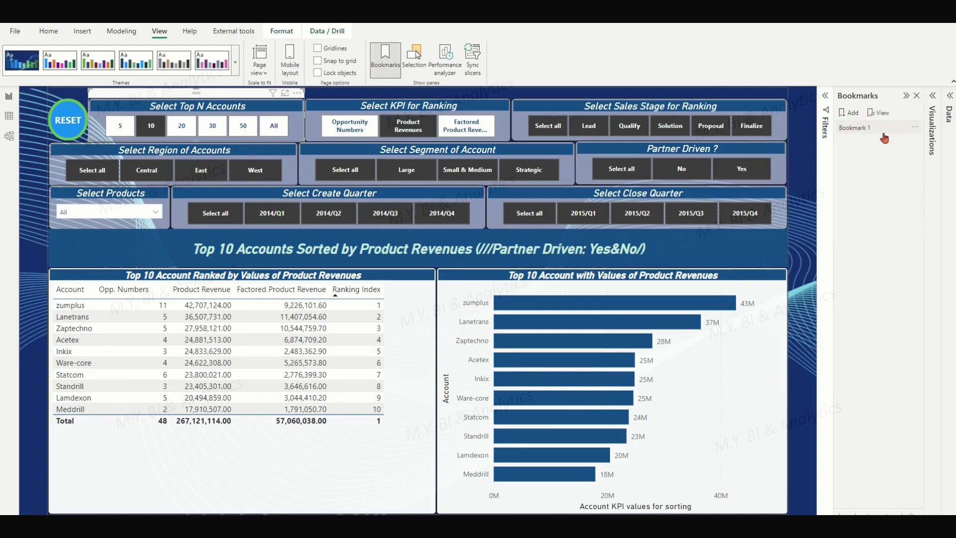
left_click(913, 131)
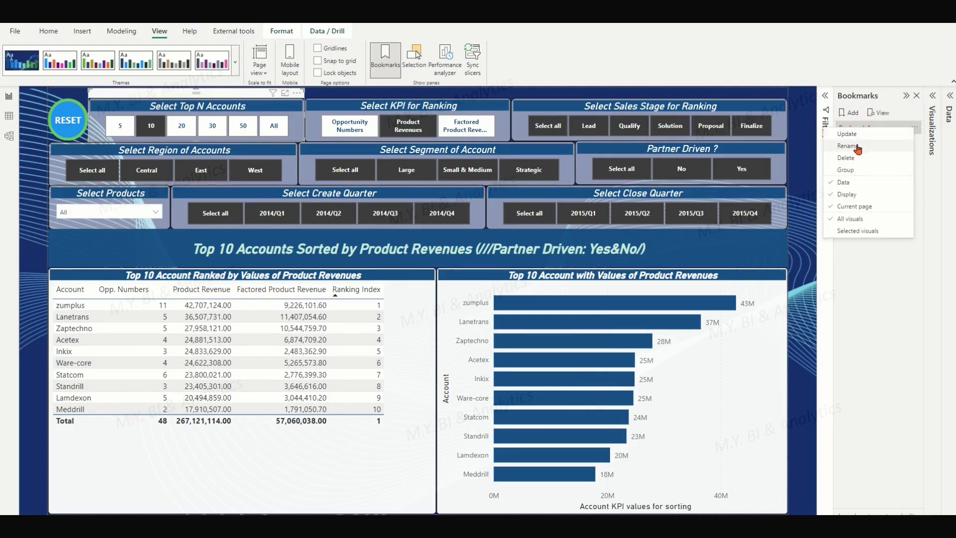
left_click(860, 151)
type("Default Page")
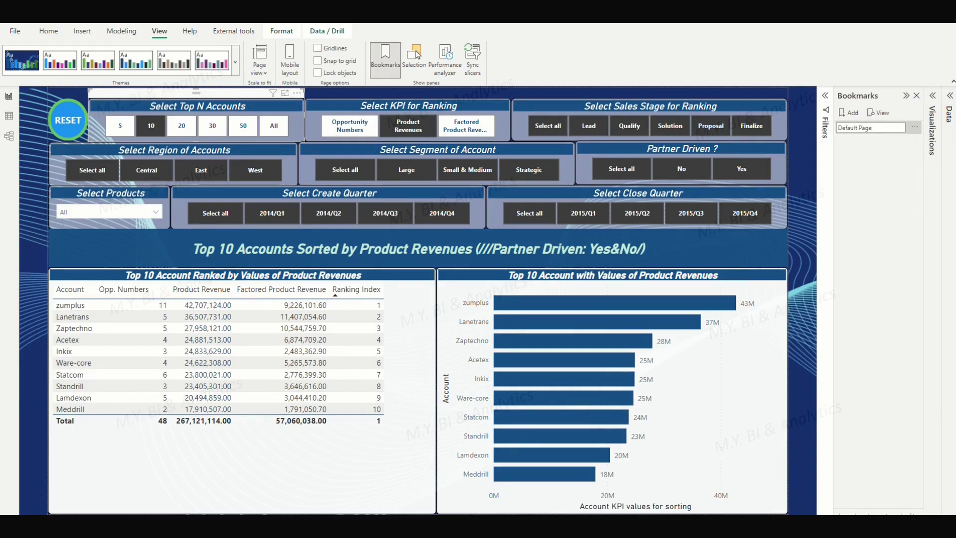
left_click(899, 211)
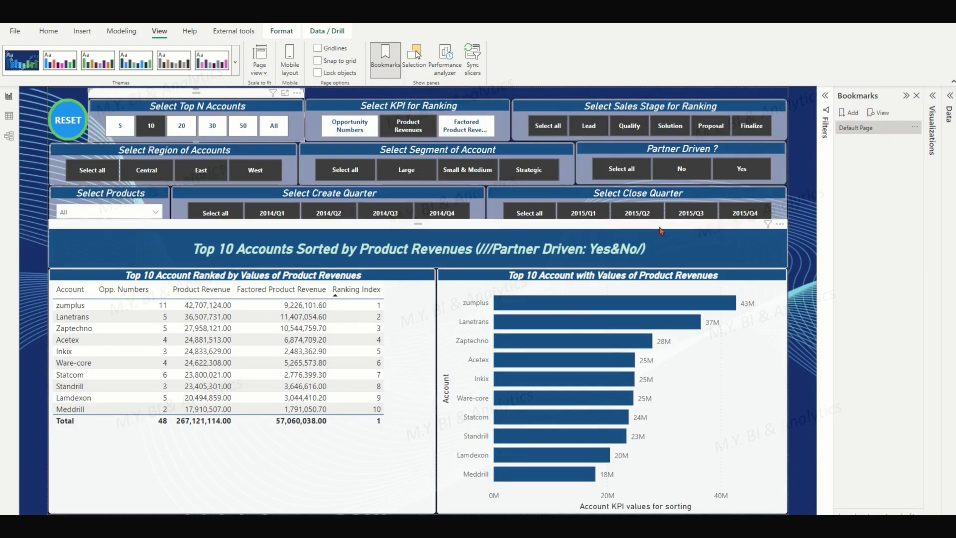
left_click(915, 128)
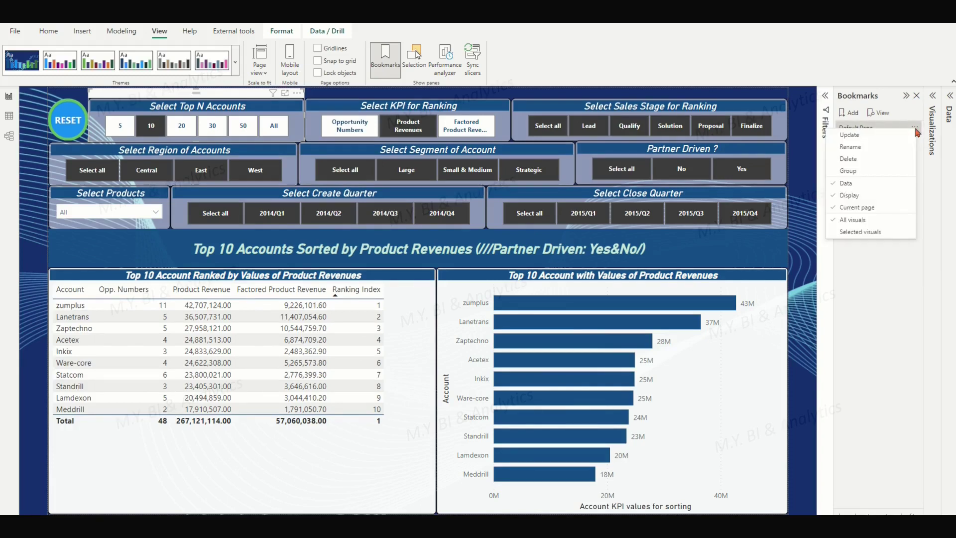
left_click(855, 138)
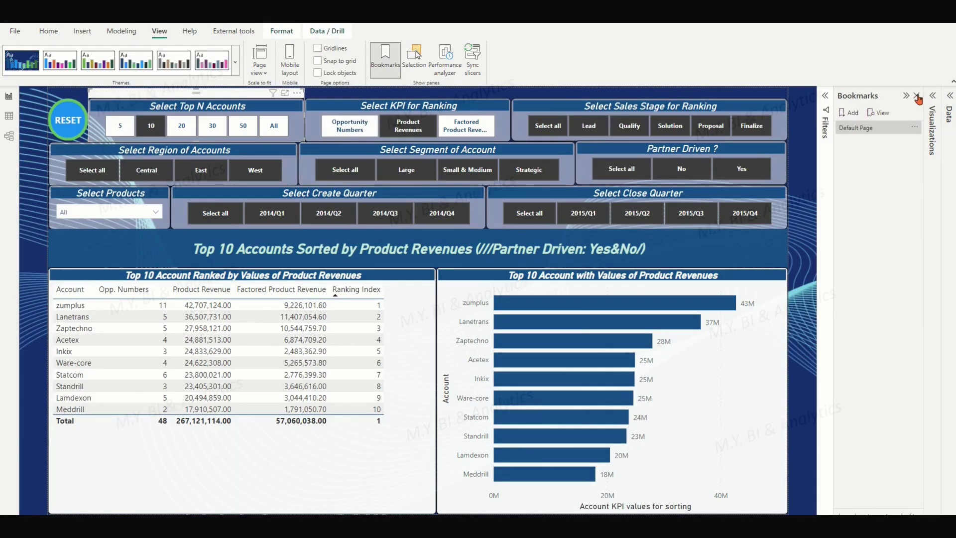
left_click(917, 96)
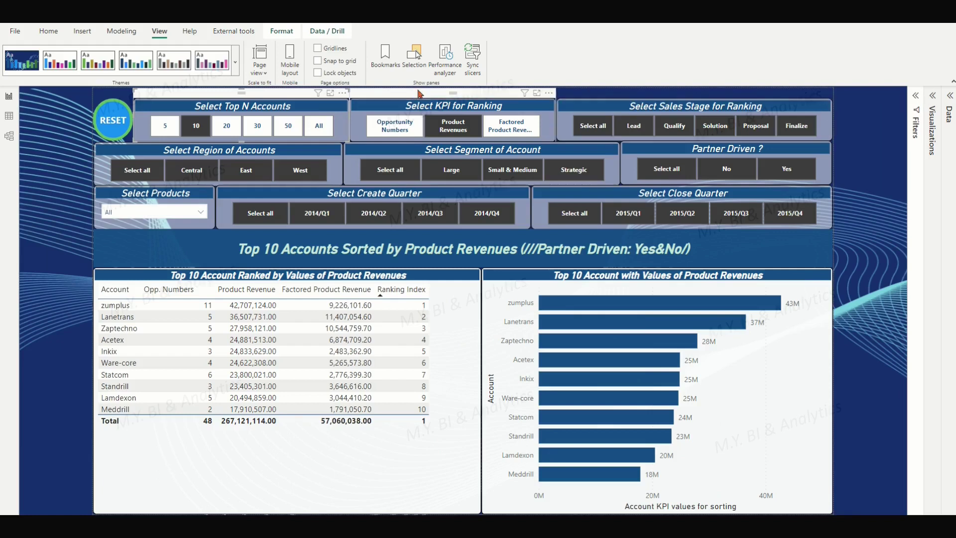
- Turn on the RESET circle's action as type Bookmark, linked to 'Default Page'
left_click(128, 109)
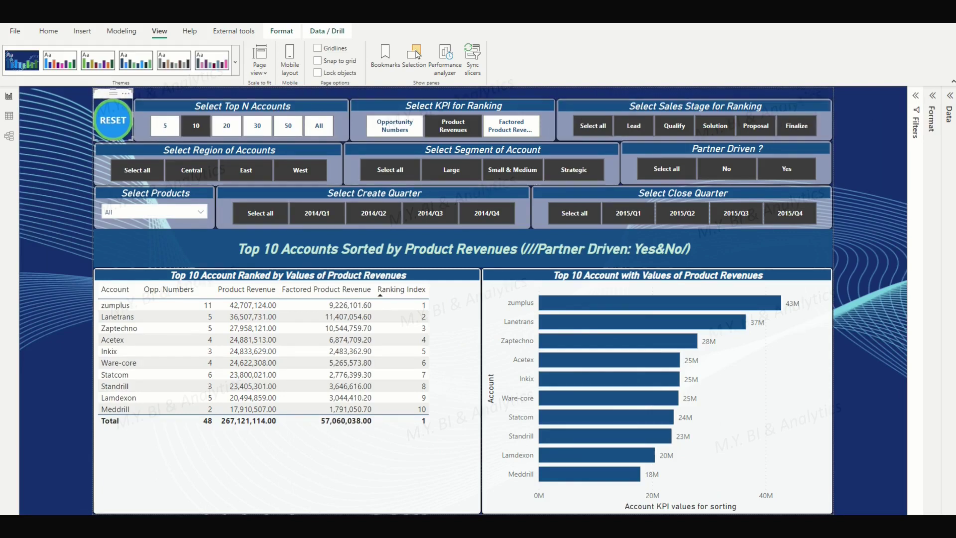
left_click(935, 98)
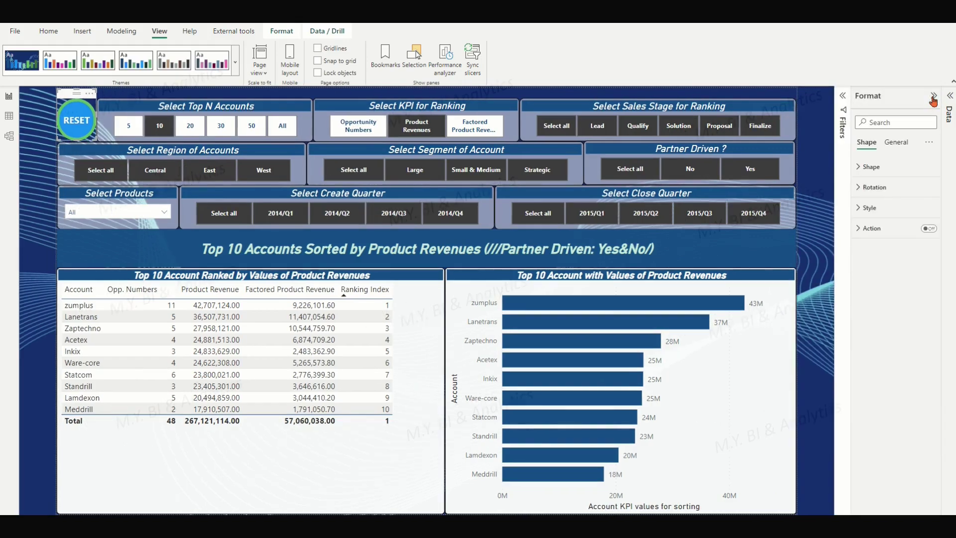
left_click(931, 231)
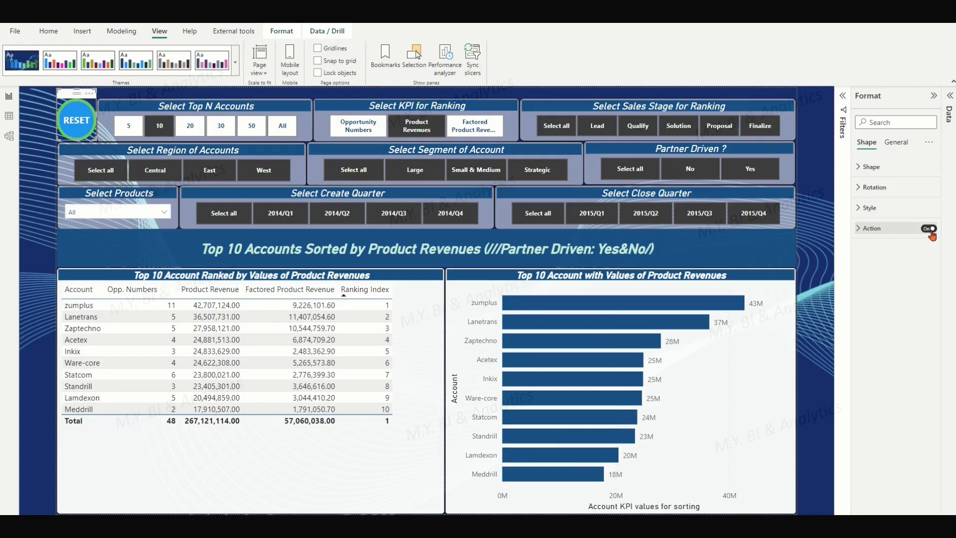
left_click(859, 229)
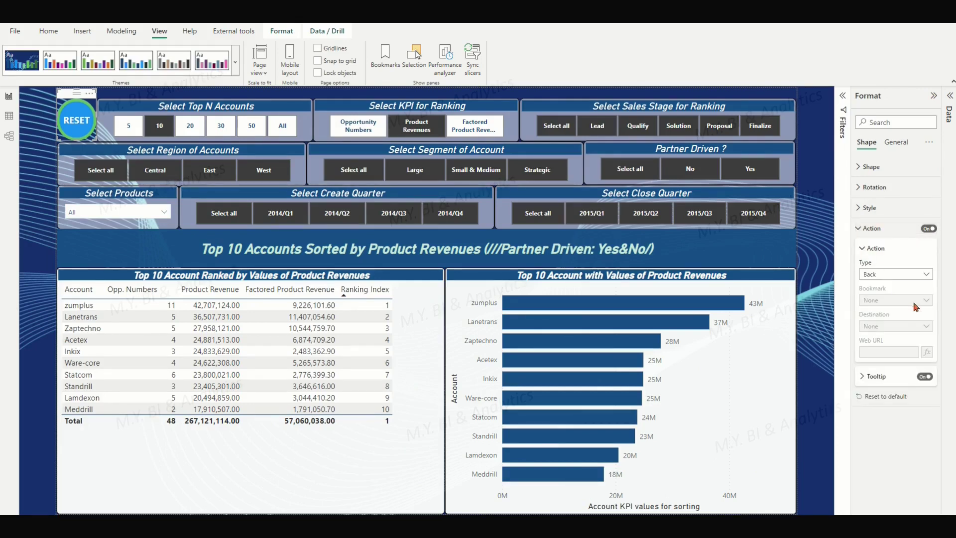
left_click(929, 275)
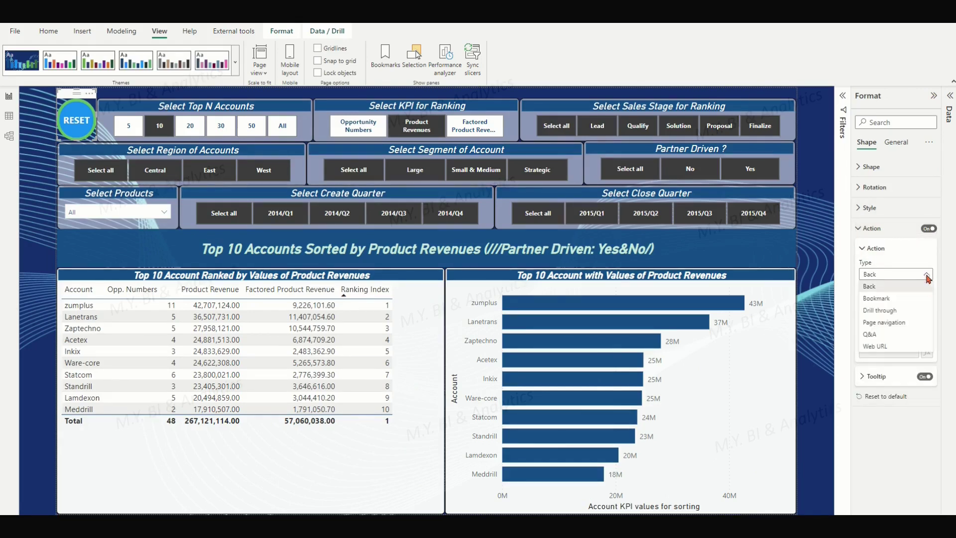
left_click(886, 301)
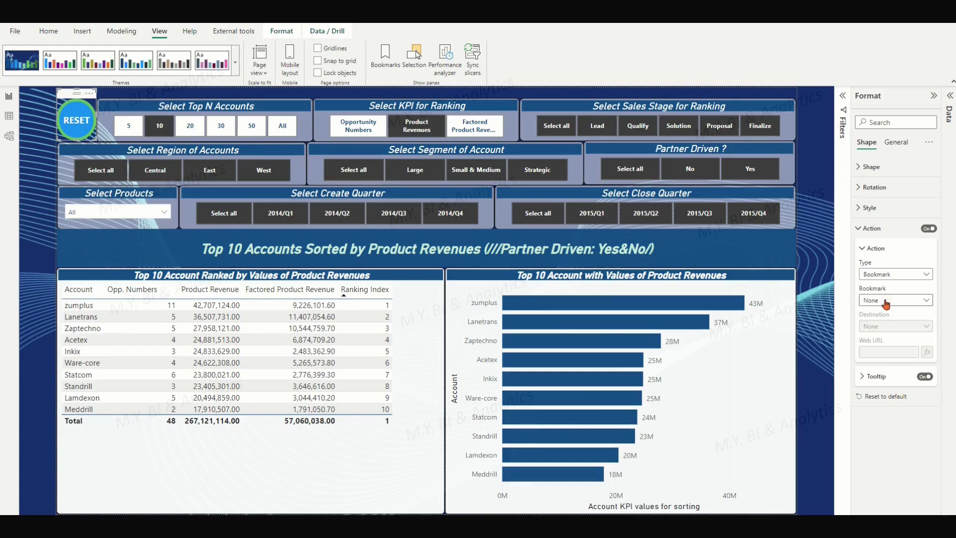
left_click(927, 302)
left_click(891, 323)
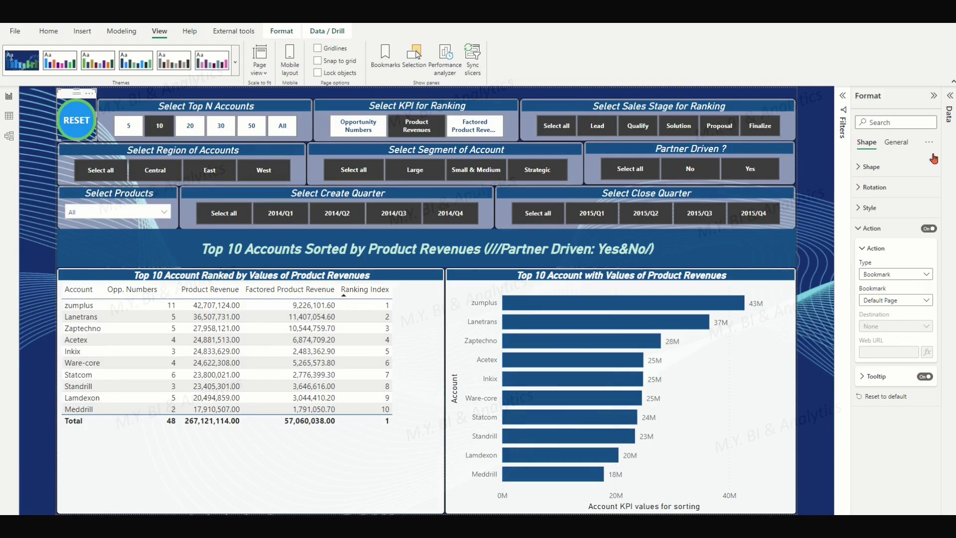
left_click(933, 95)
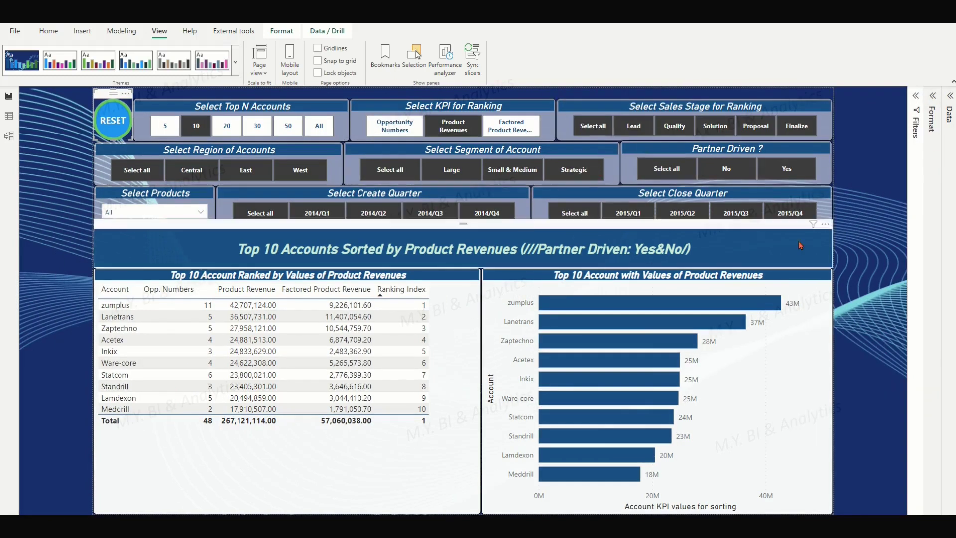
left_click(862, 218)
left_click(165, 126)
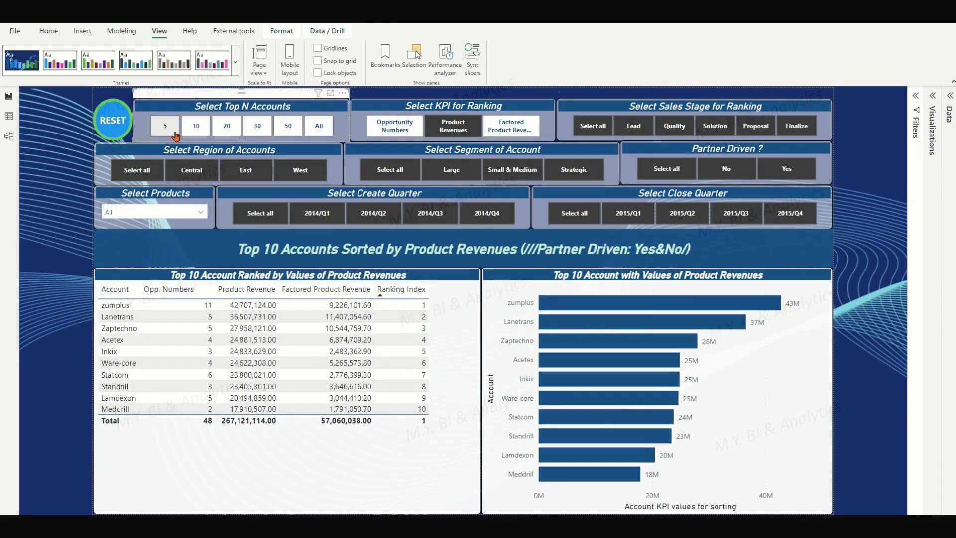
left_click(522, 130)
left_click(593, 126)
left_click(633, 126)
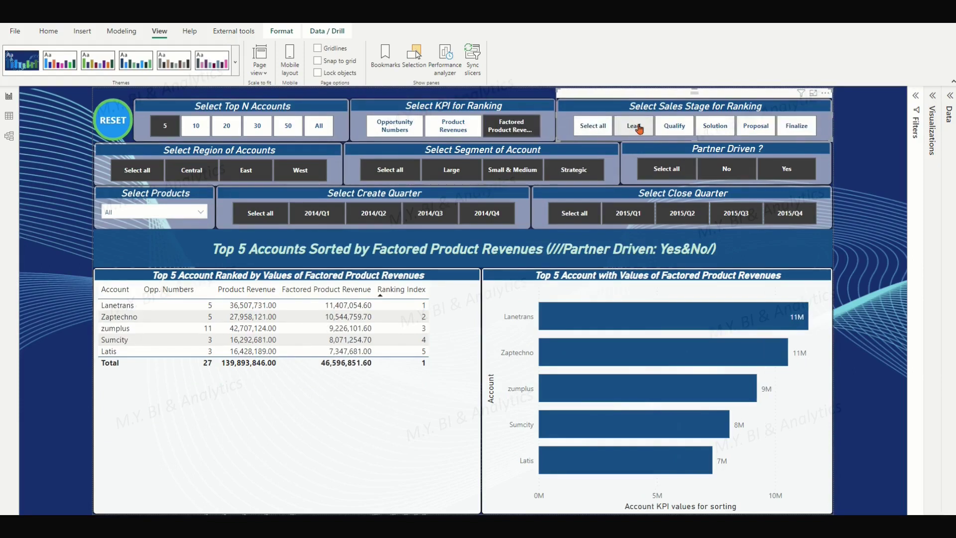
left_click(246, 170)
left_click(520, 170)
left_click(787, 169)
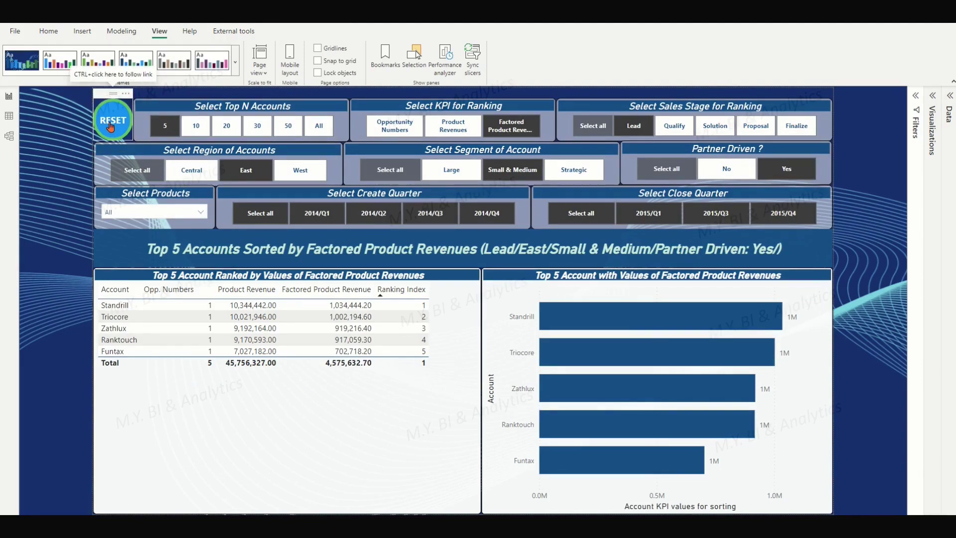
left_click(110, 127, "ctrl")
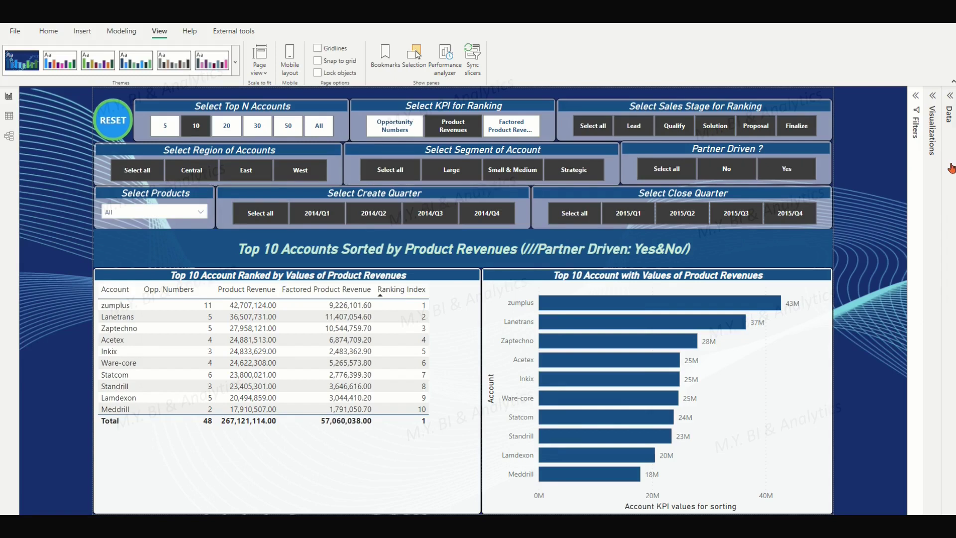
left_click(158, 131)
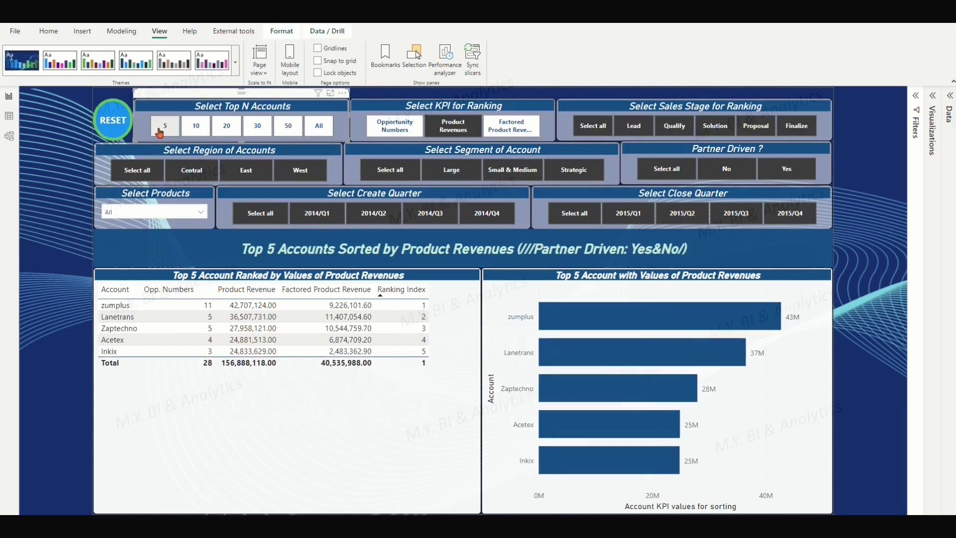
left_click(391, 132)
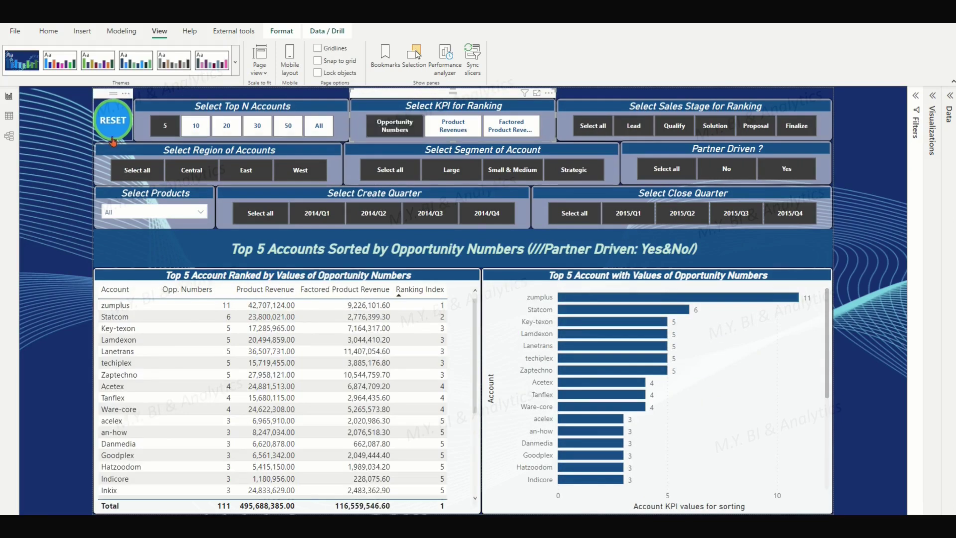
left_click(109, 127, "ctrl")
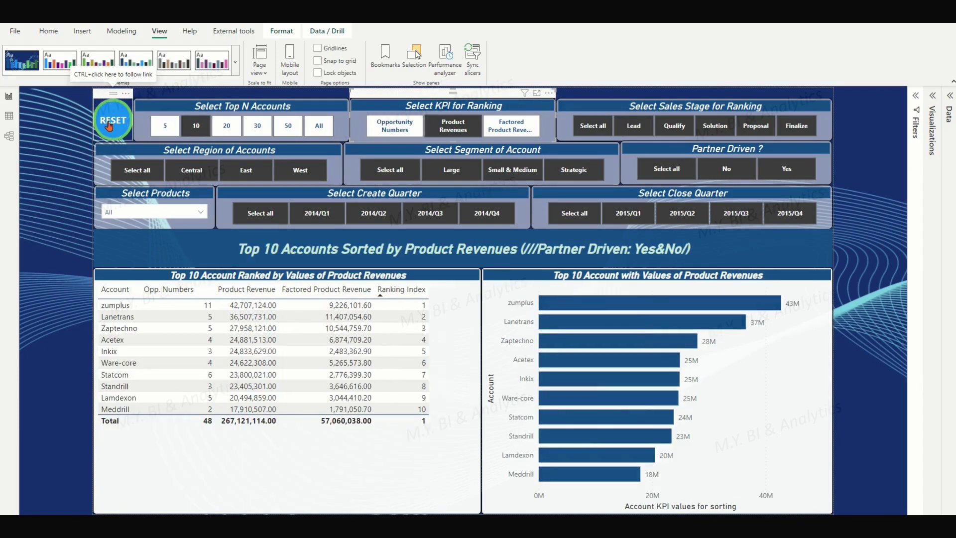